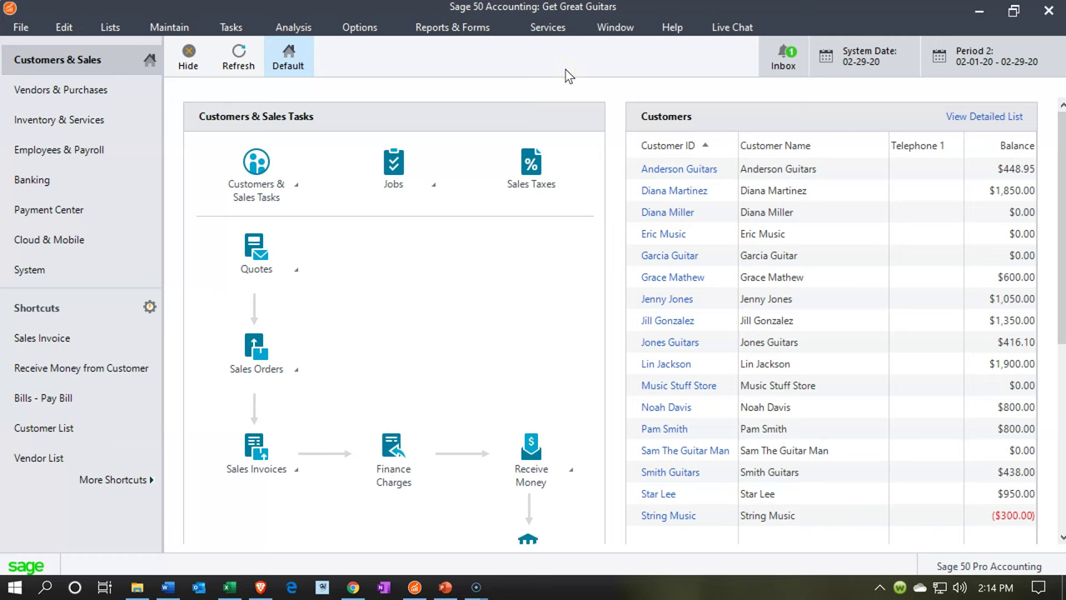
Generate the standard Balance Sheet for the current period and maximize the report window.
left_click(469, 32)
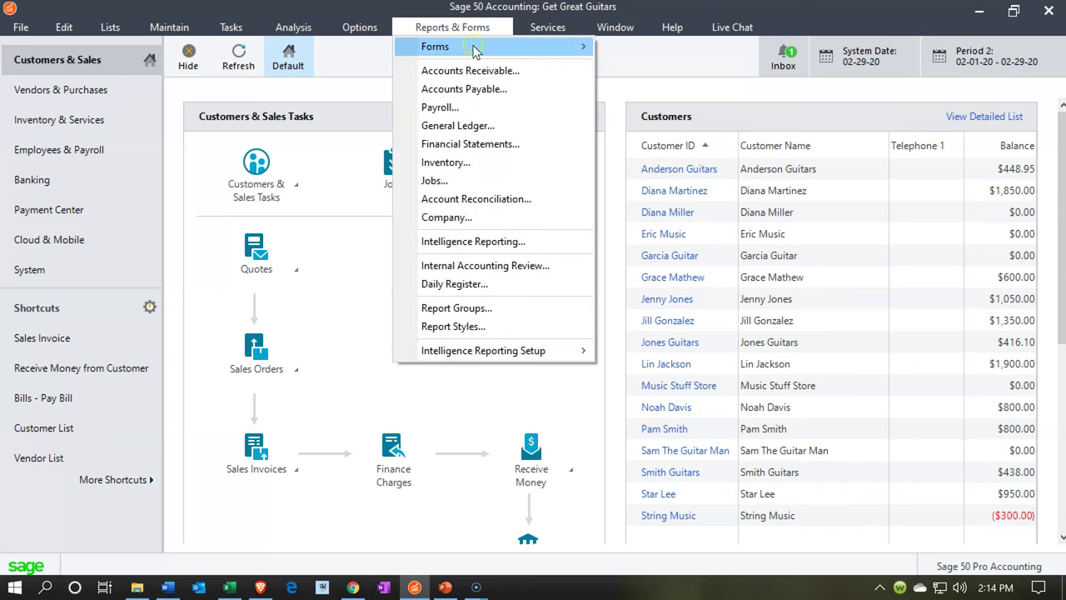
left_click(487, 145)
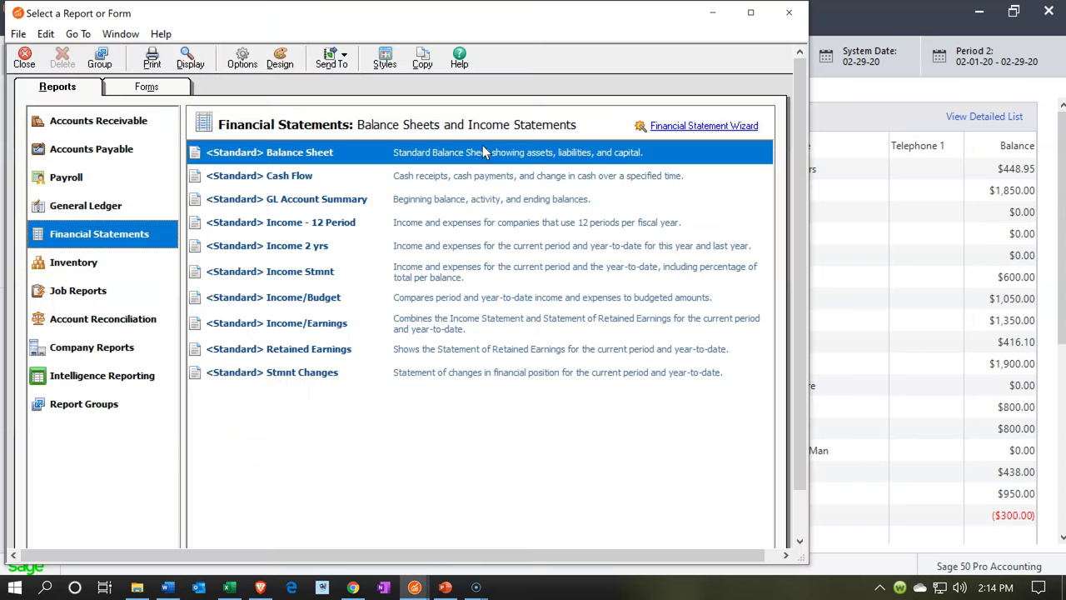
double_click(367, 160)
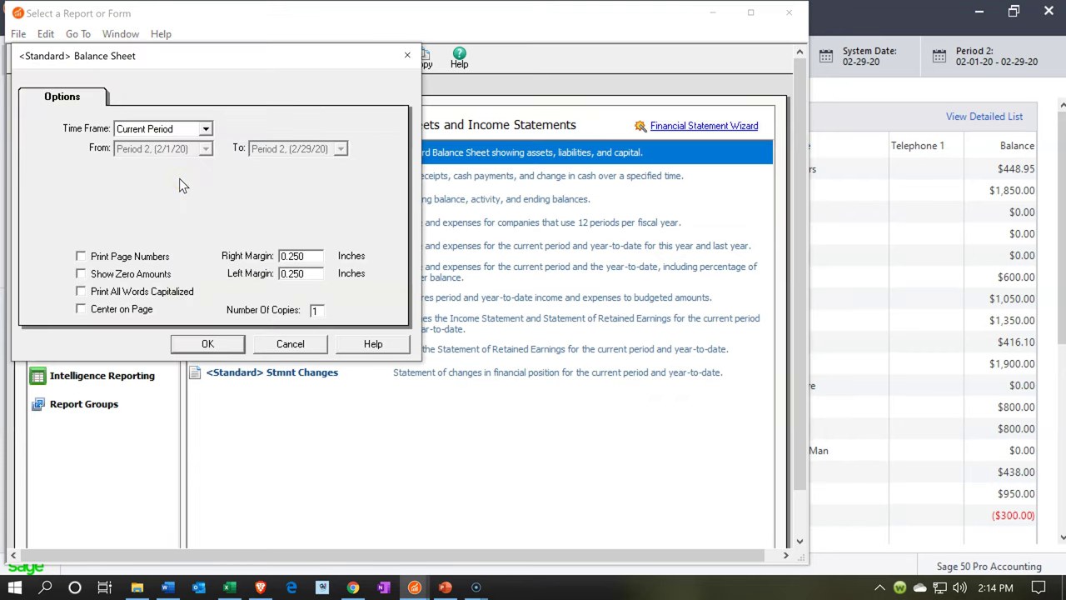
left_click(208, 345)
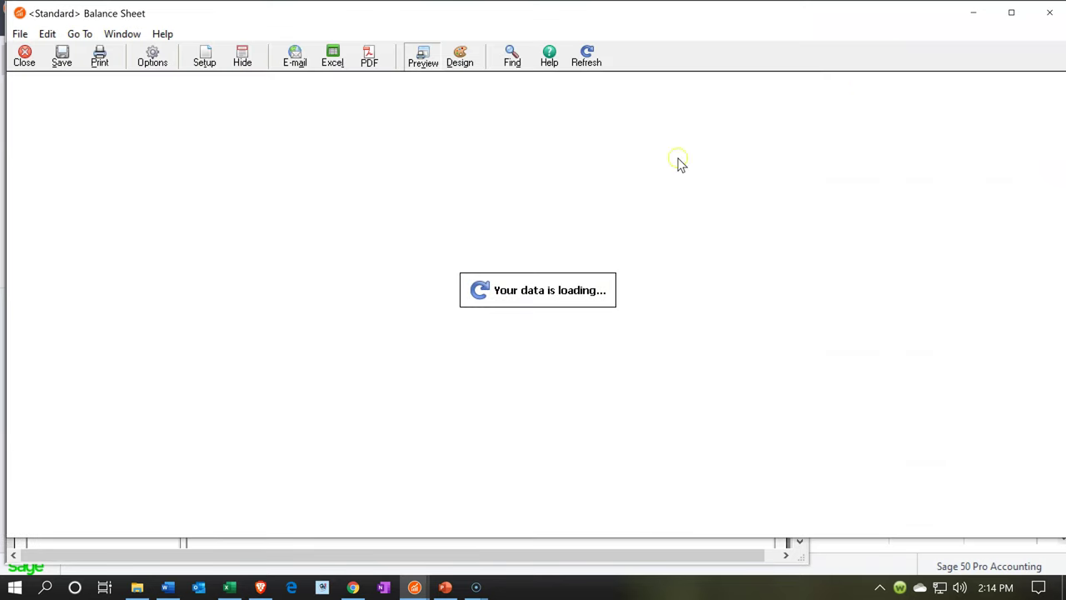
left_click(1011, 12)
Locate the Interest Payable balance among the current liabilities on the Balance Sheet.
scroll(463, 352, "down", 2)
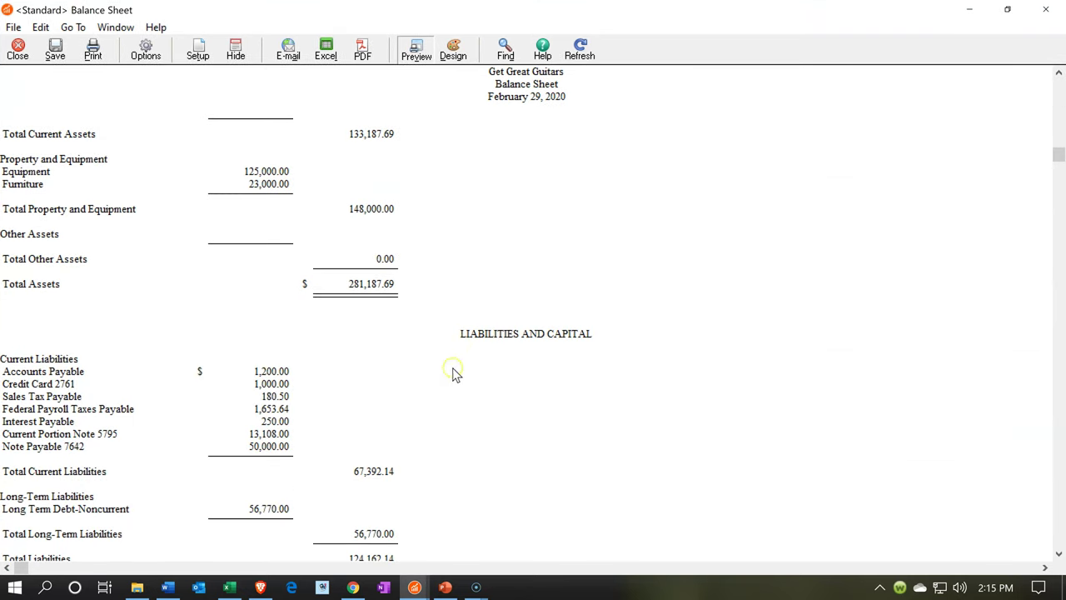
left_click(269, 422)
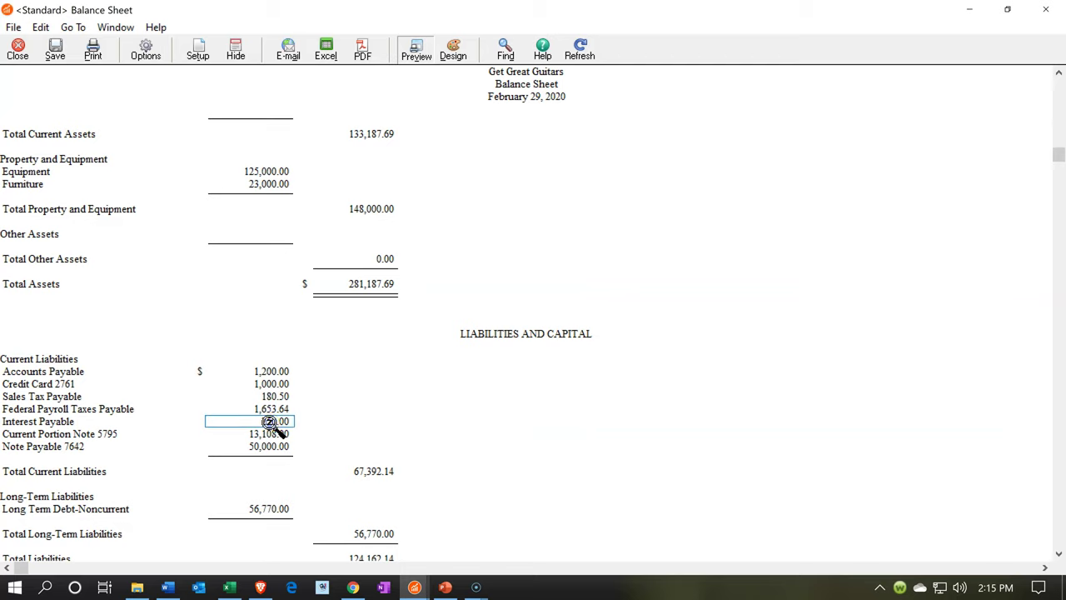
scroll(337, 391, "down", 2)
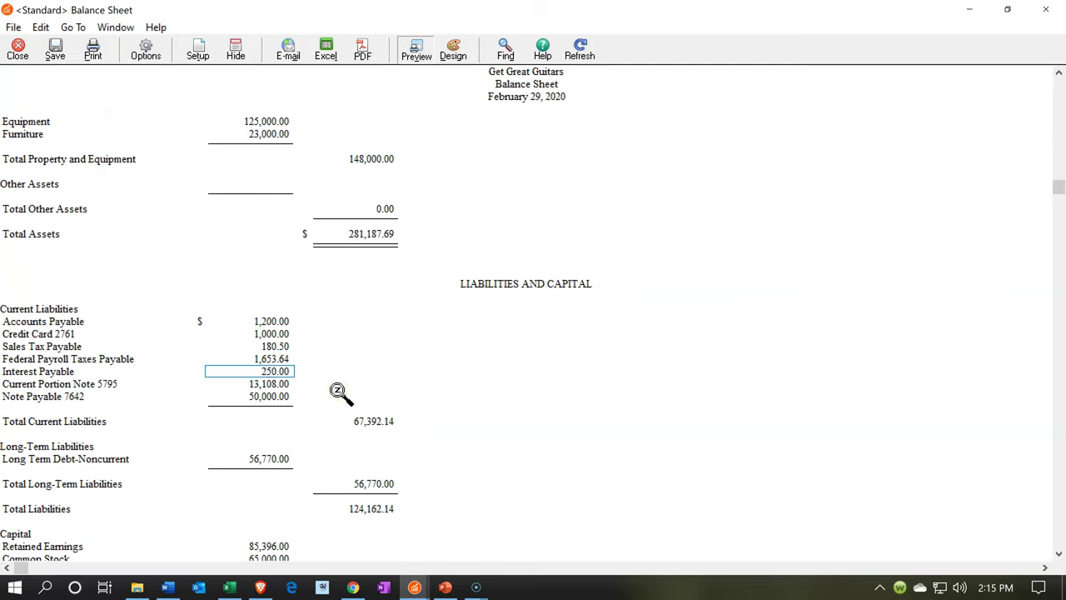
Switch to the Loan Payments.xlsx workbook in Excel and examine the future value and interest formulas on the Loan 2 Practice sheet.
left_click(231, 587)
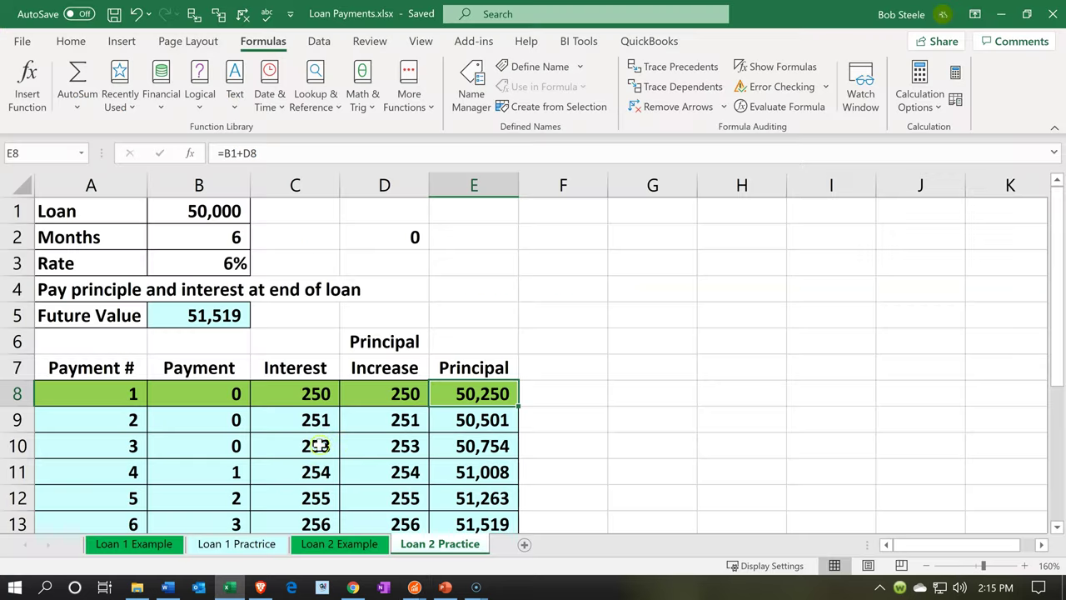
left_click(321, 441)
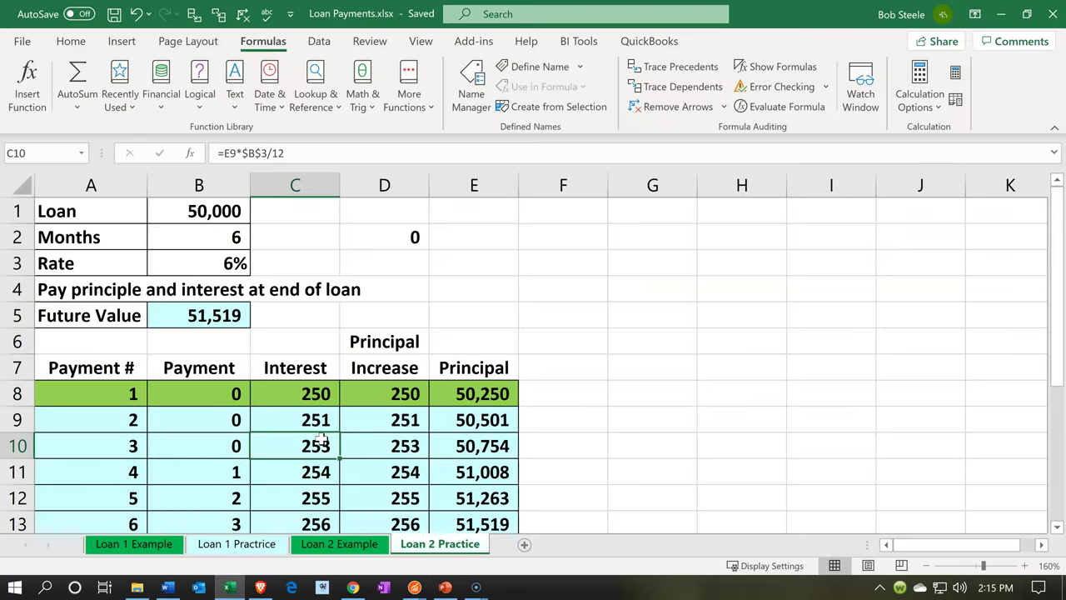
left_click(246, 314)
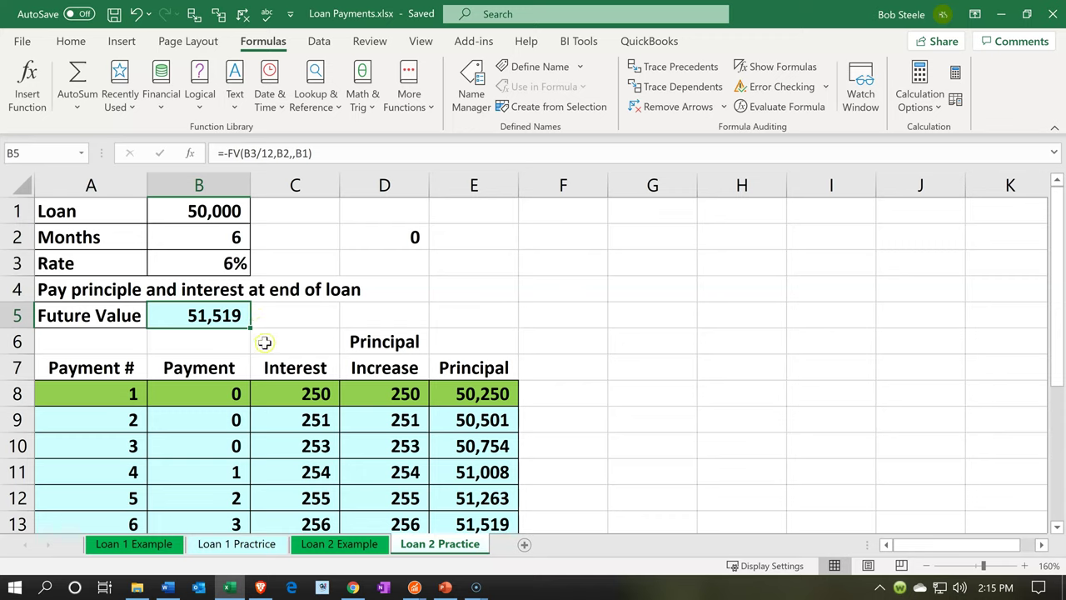
left_click(298, 387)
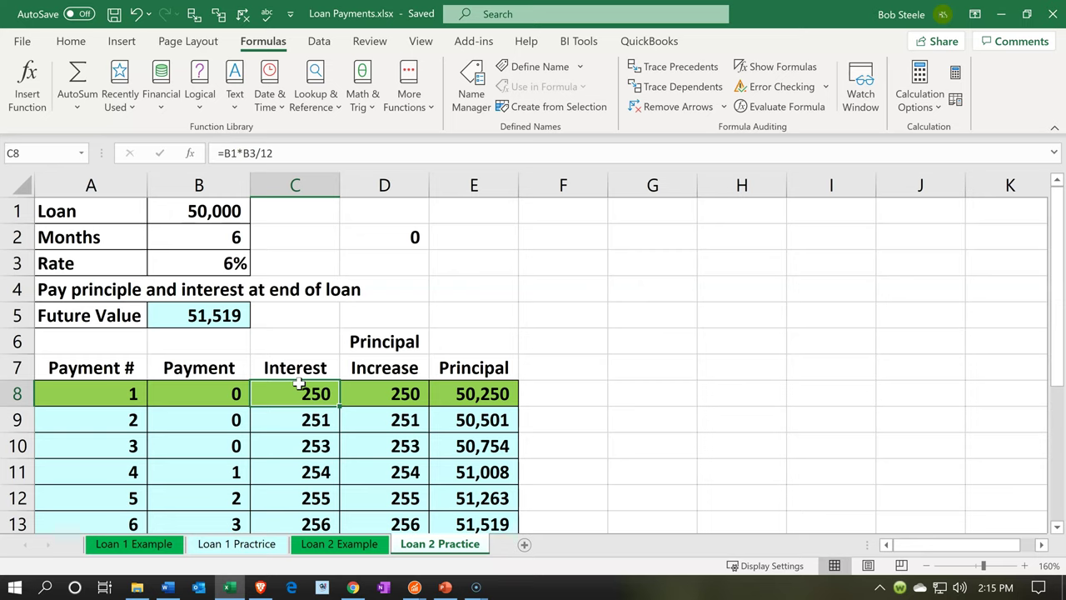
scroll(298, 383, "down", 1)
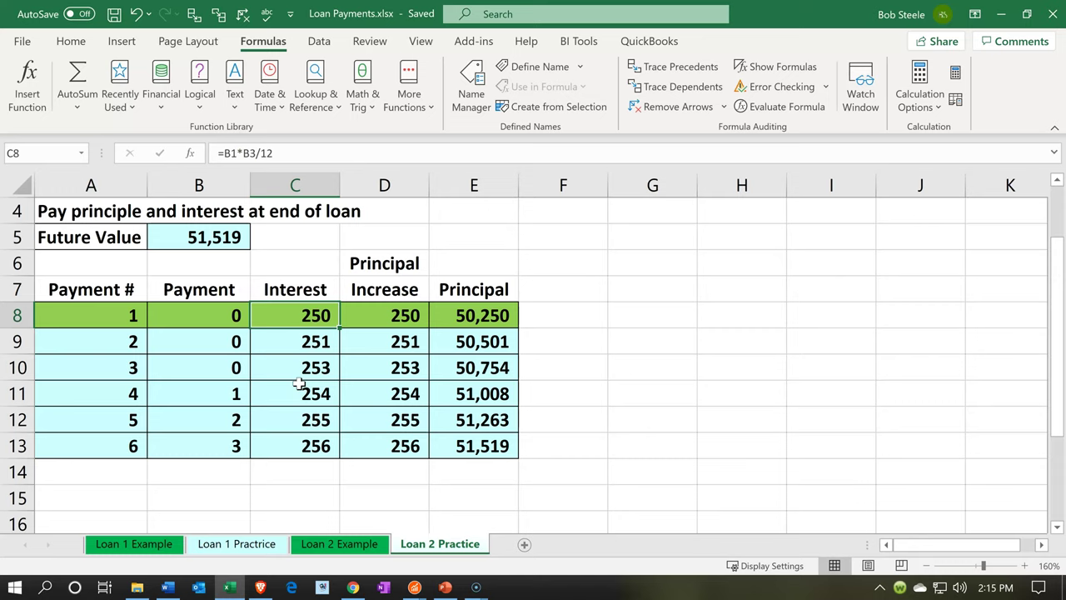
Check the third payment's principal reduction on the Loan 1 Practrice sheet, and return to Loan 2 Practice for comparison.
left_click(257, 553)
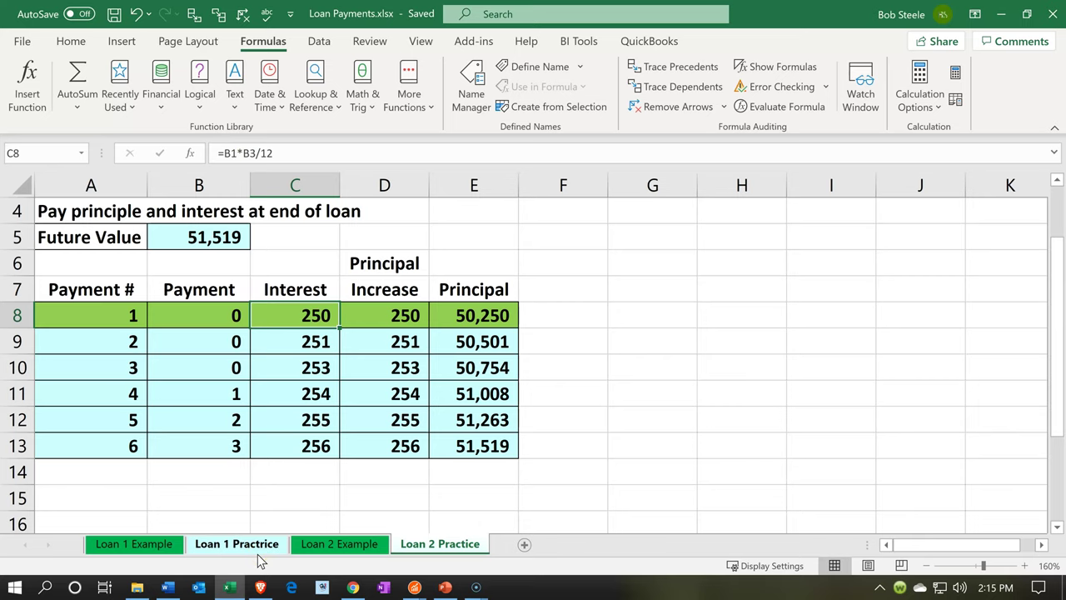
left_click(257, 553)
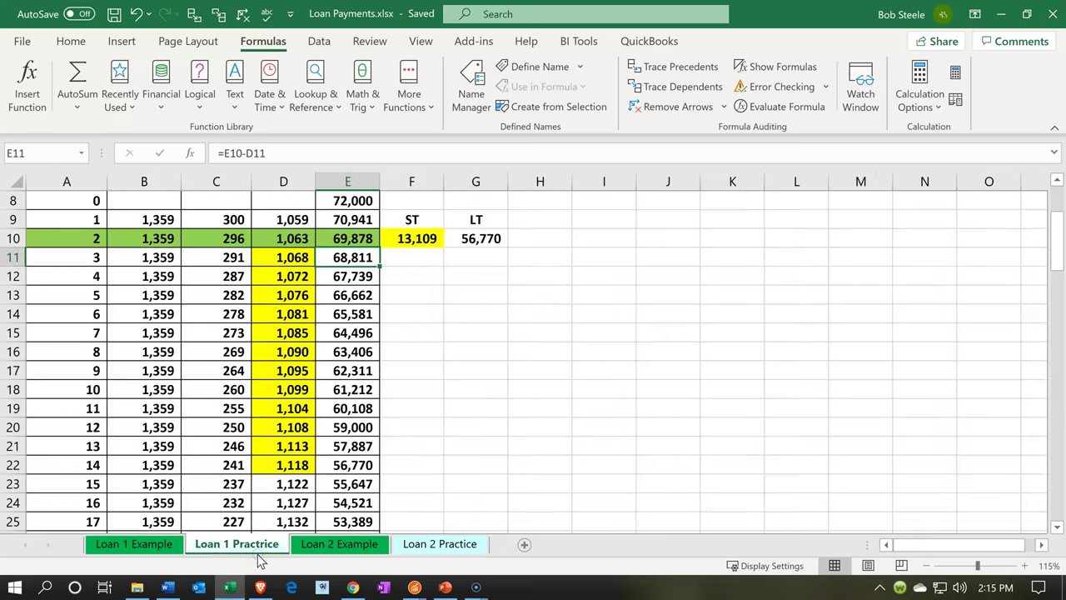
left_click(292, 255)
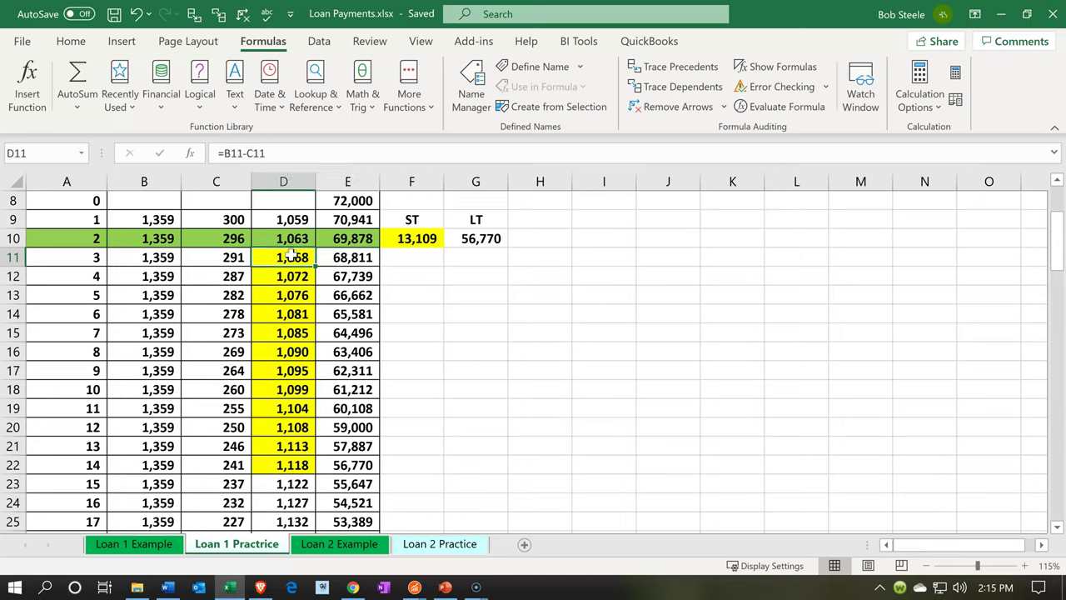
left_click(403, 549)
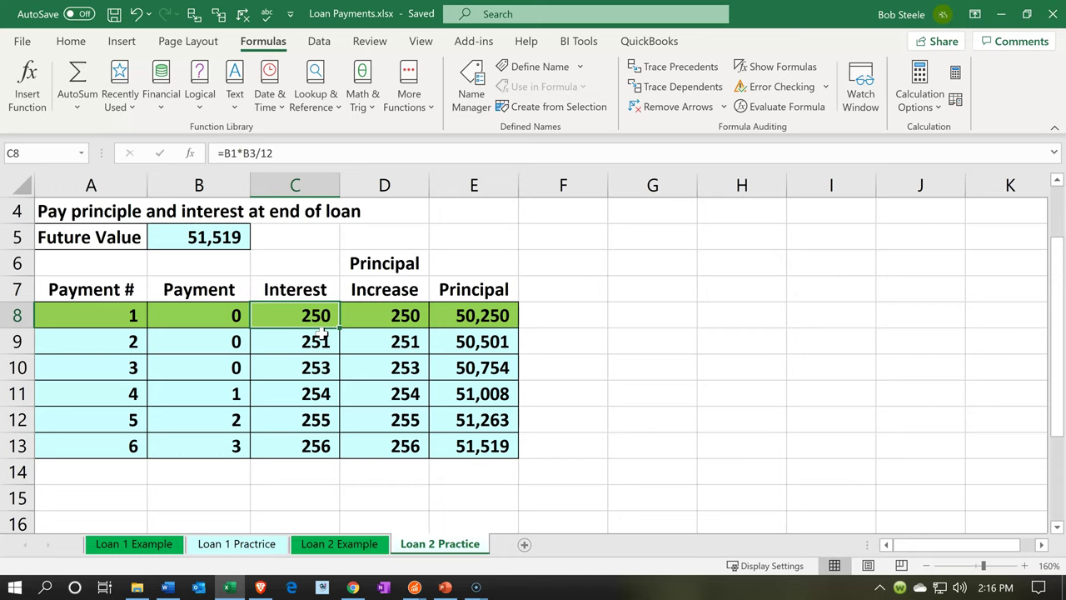
Inspect the payment, interest and principal reduction formulas of payment 3 on the Loan 1 Practrice sheet.
left_click(259, 550)
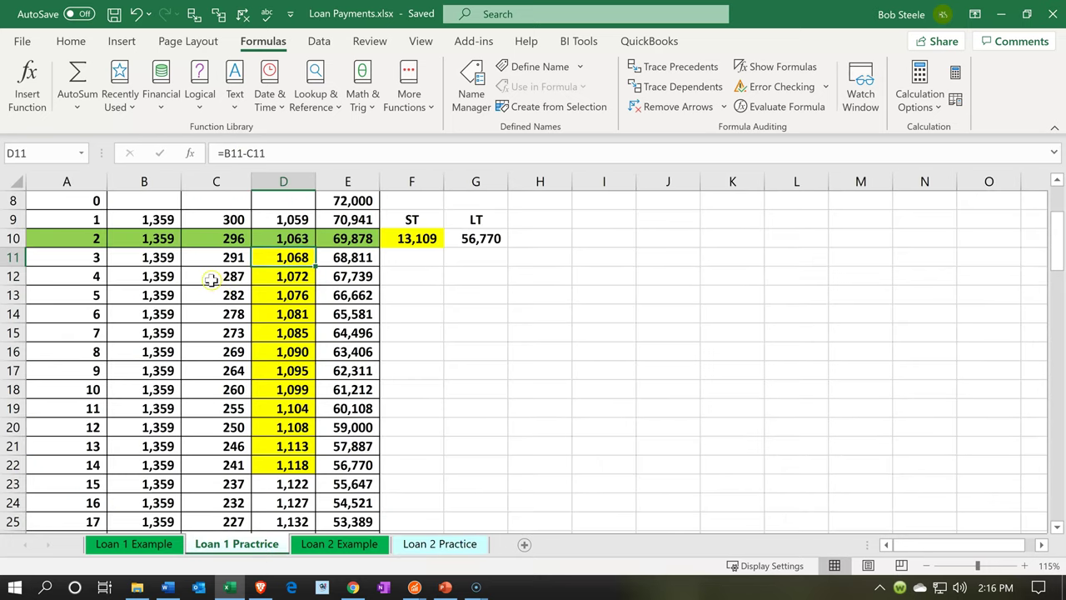
left_click(169, 263)
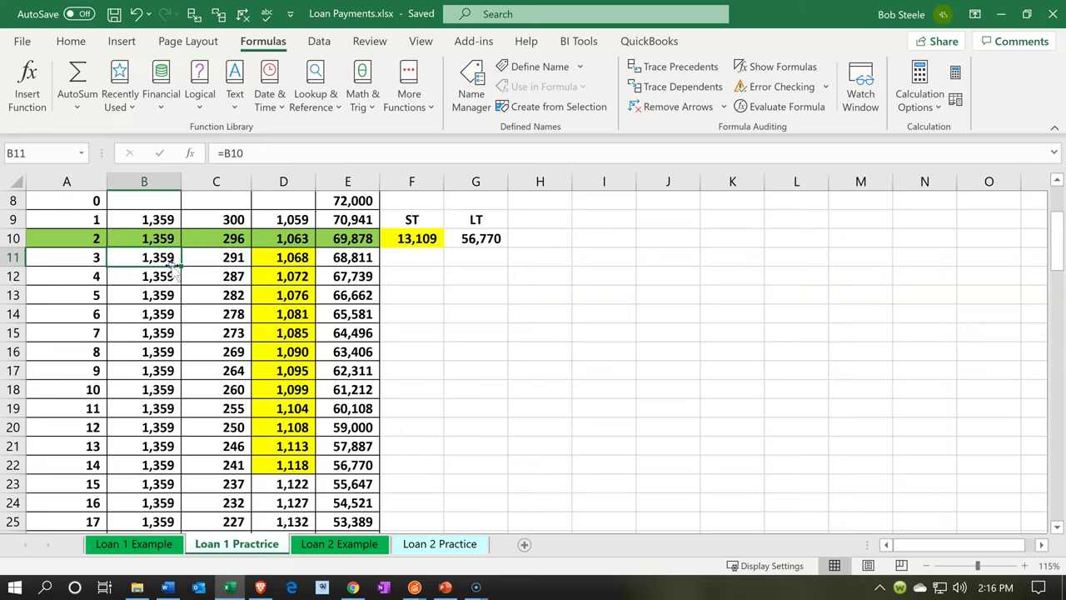
left_click(222, 264)
scroll(222, 264, "up", 1)
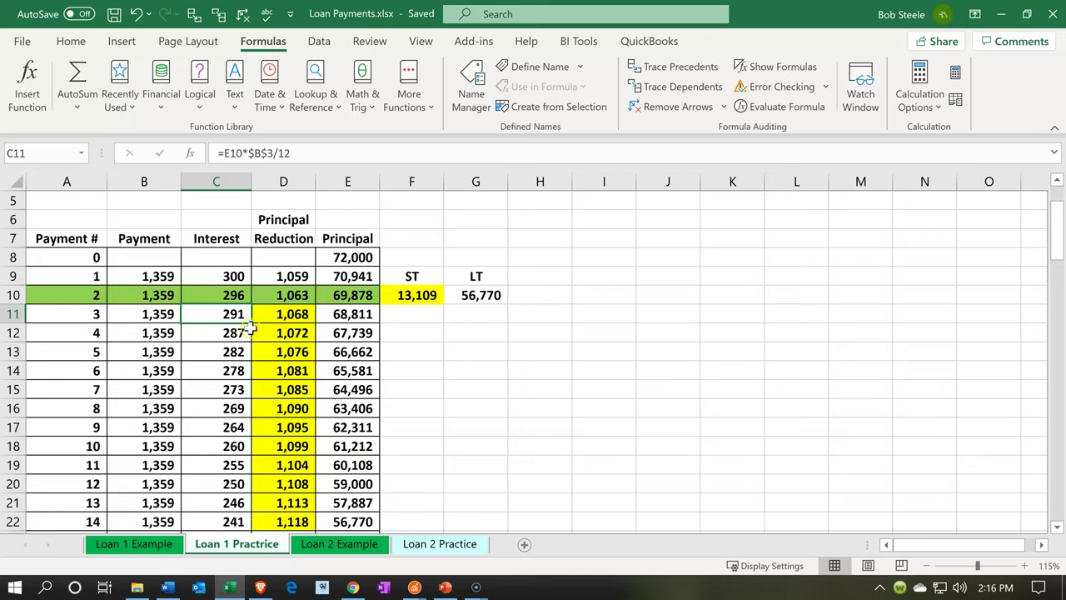
left_click(273, 316)
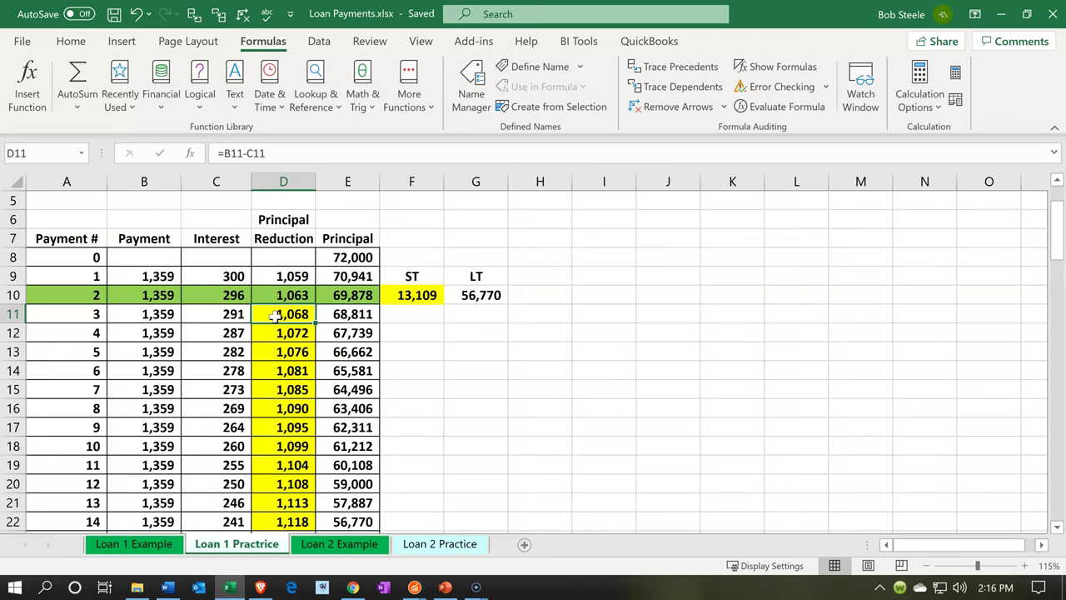
Compare payment 3's breakdown in B11:D11 on Loan 1 Practrice with the final principal and first-month interest on Loan 2 Practice.
left_click(430, 543)
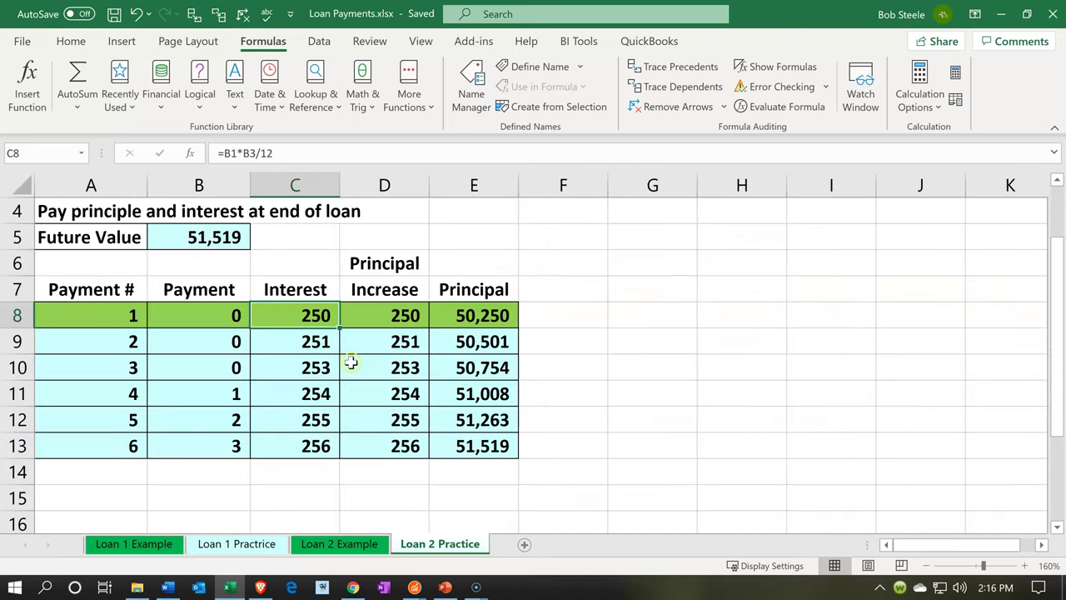
left_click(204, 546)
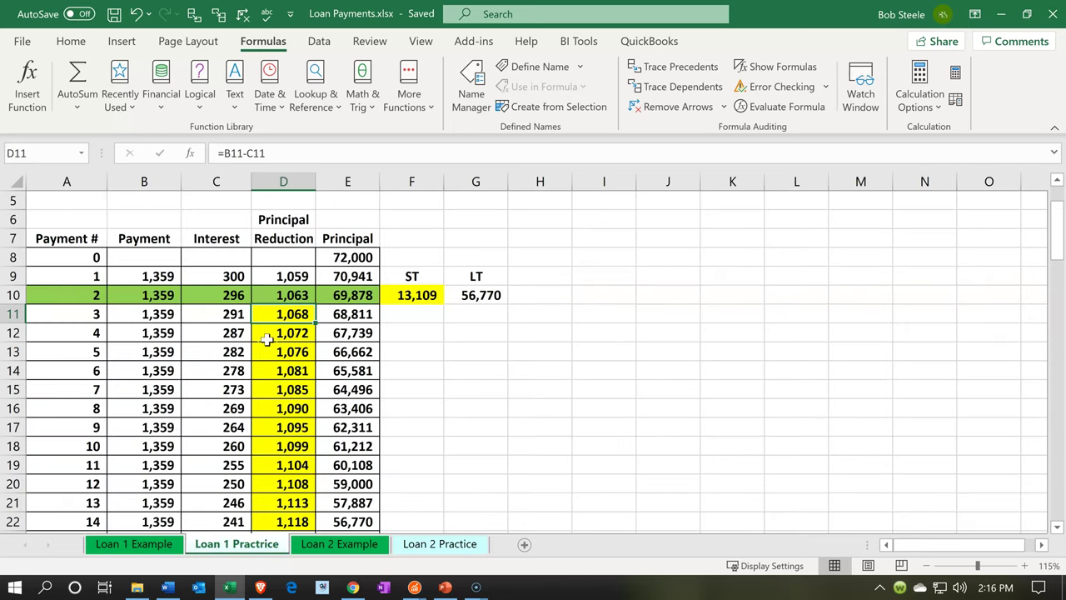
left_click_drag(178, 311, 260, 313)
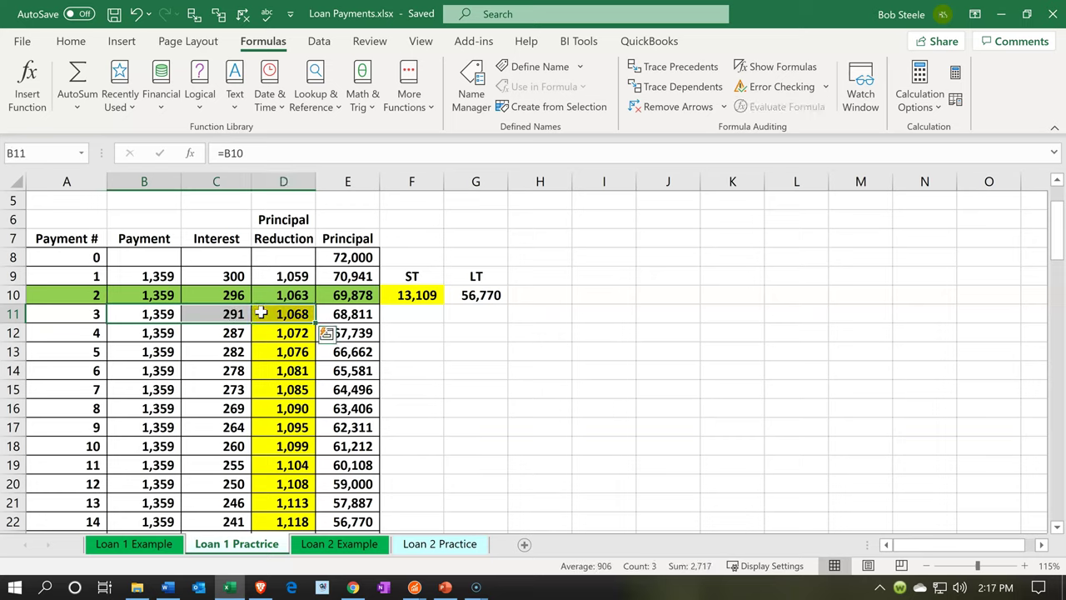
left_click(420, 543)
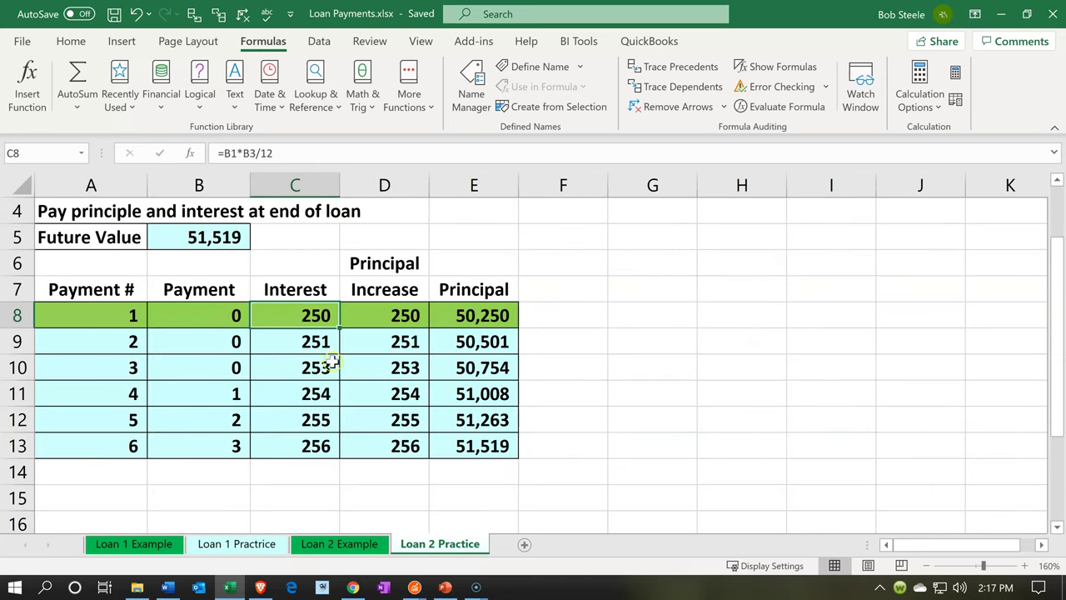
left_click(450, 438)
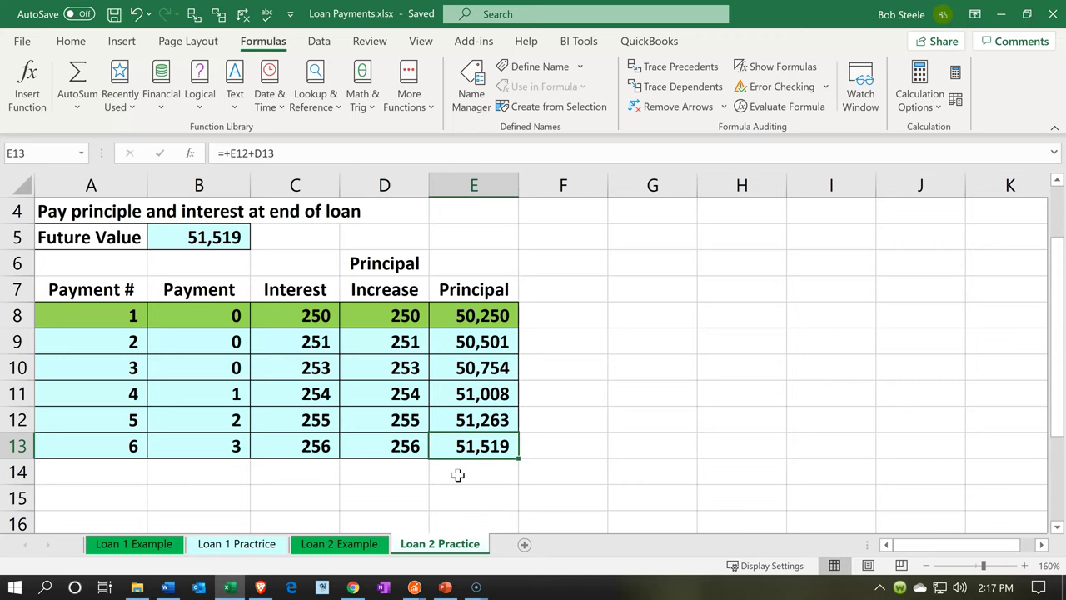
left_click(313, 319)
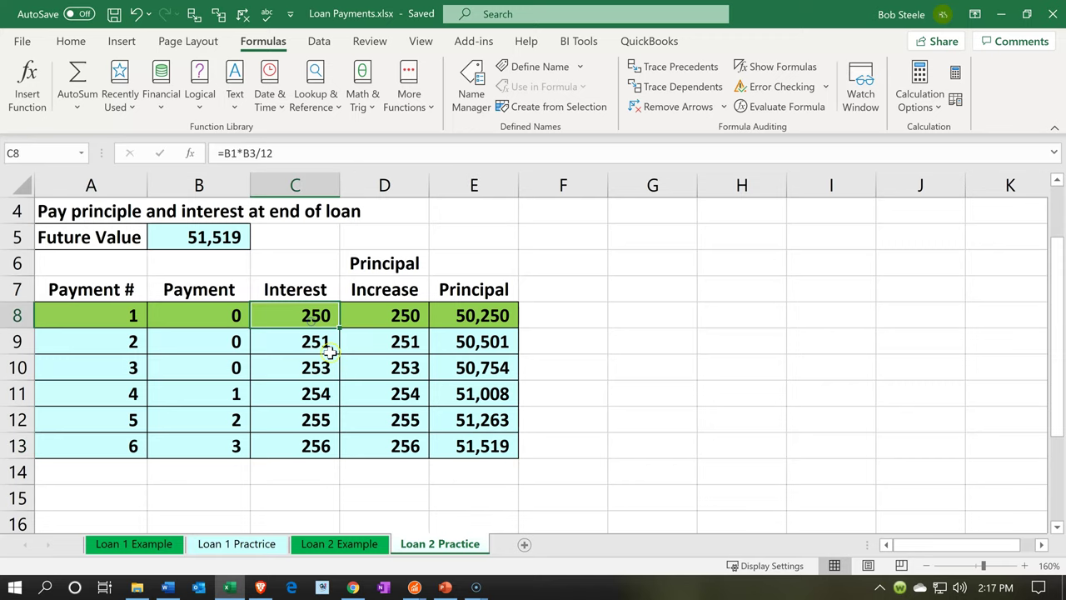
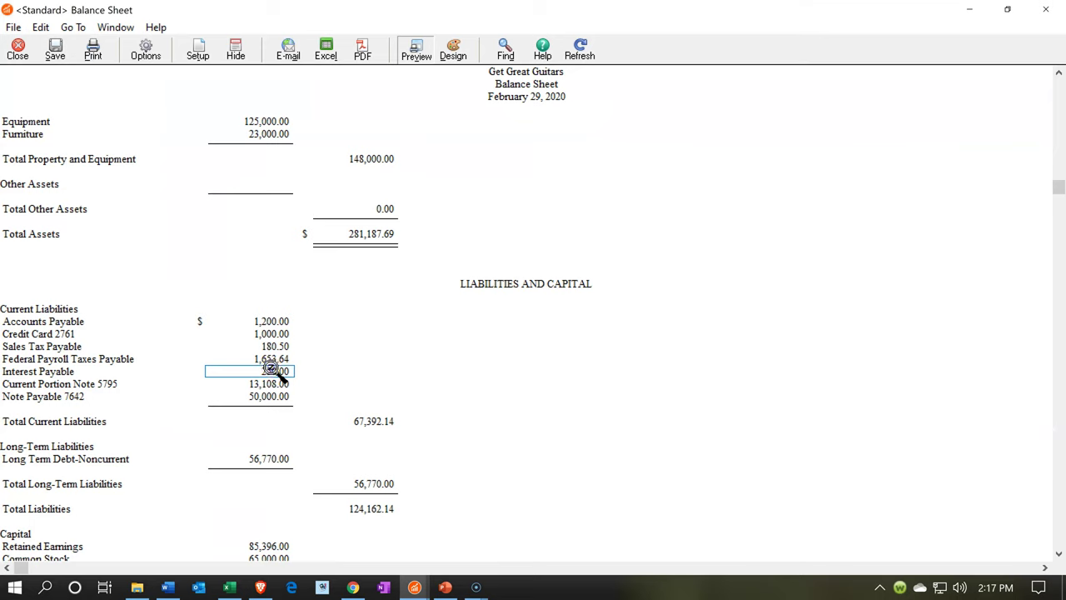
Switch back to Sage 50, review the 2/29/20 Interest Payable adjusting journal entry from its General Ledger detail, and close both windows.
double_click(508, 213)
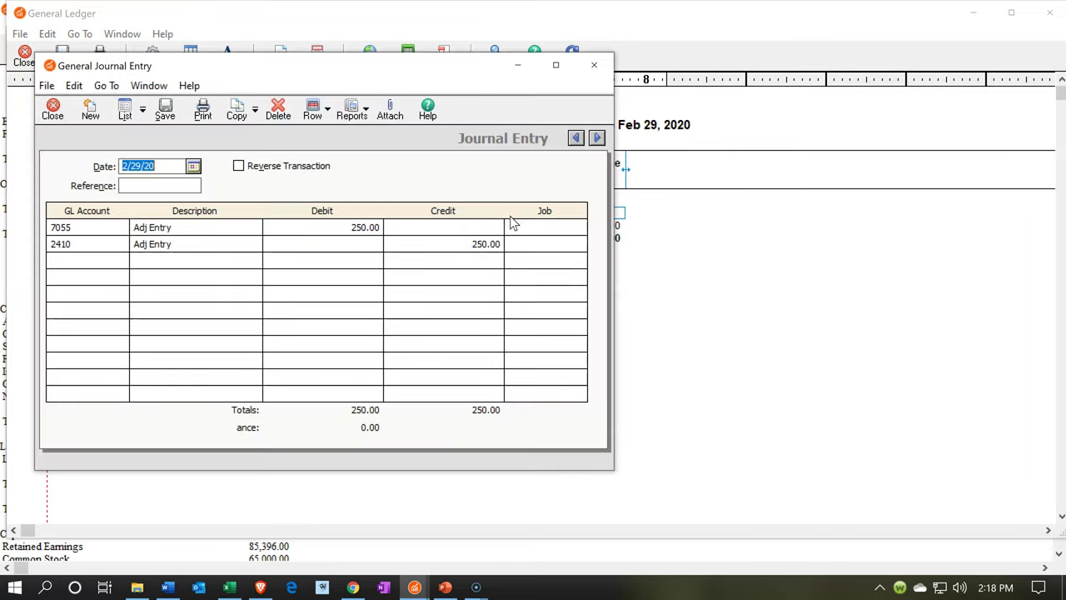
left_click(555, 64)
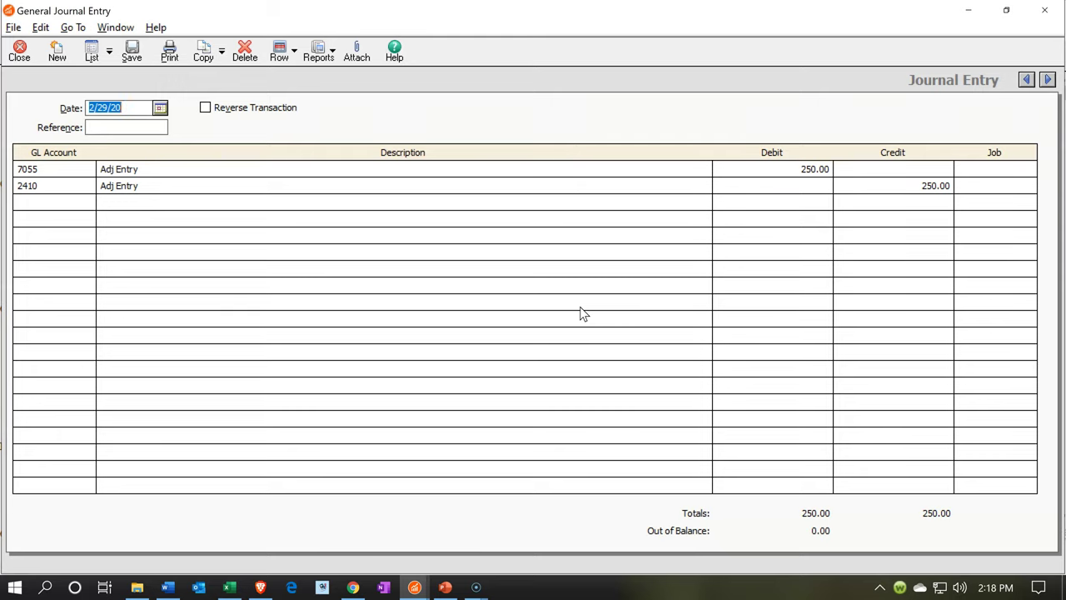
left_click(1042, 10)
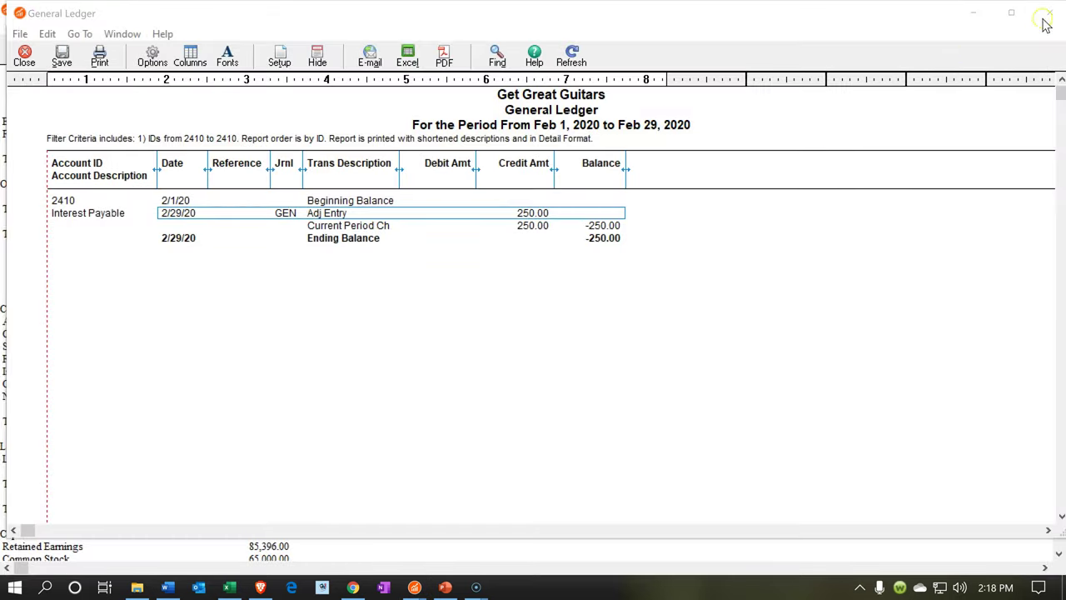
left_click(1045, 15)
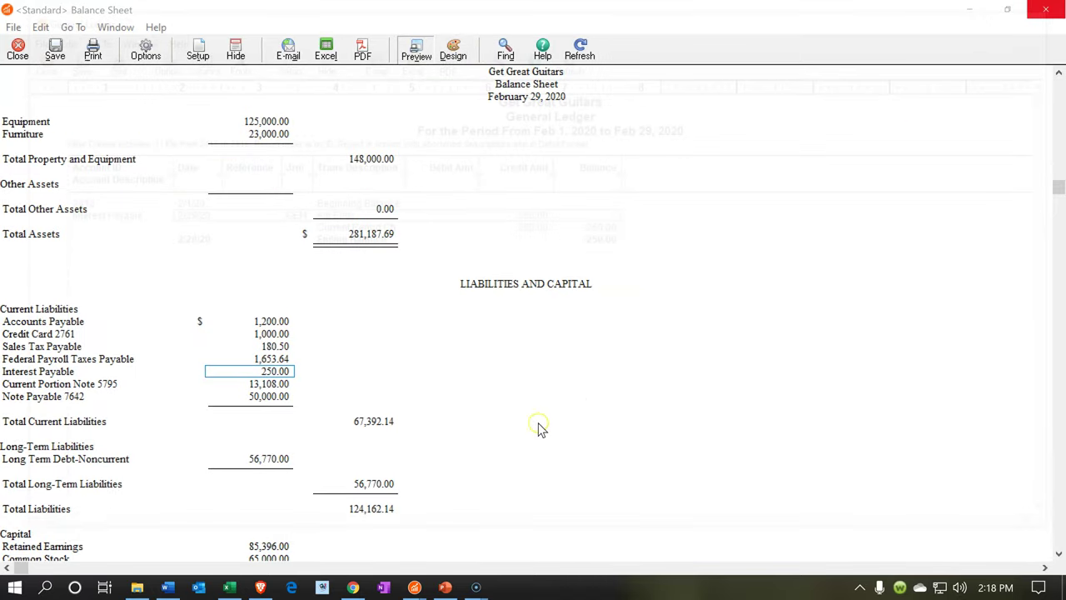
Return to the main Get Great Guitars company window and open a blank General Journal Entry.
mouse_move(414, 583)
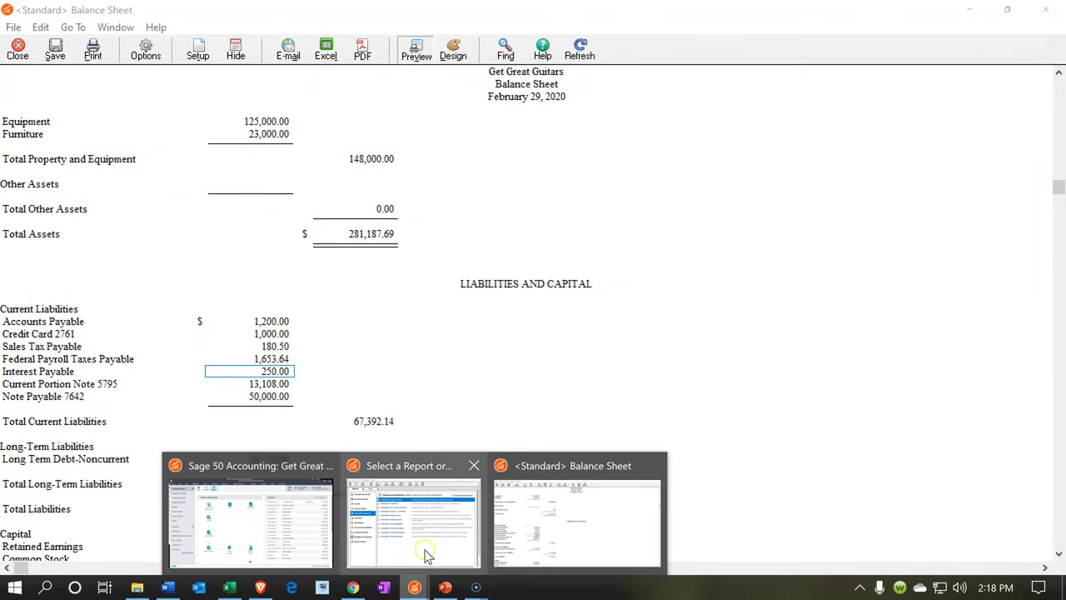
left_click(291, 527)
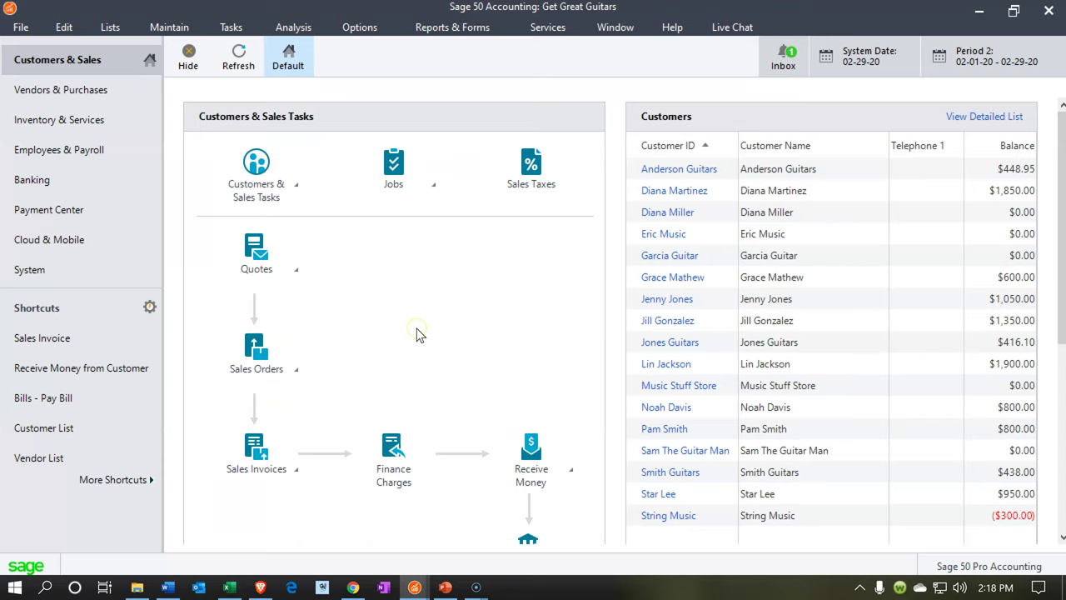
left_click(233, 28)
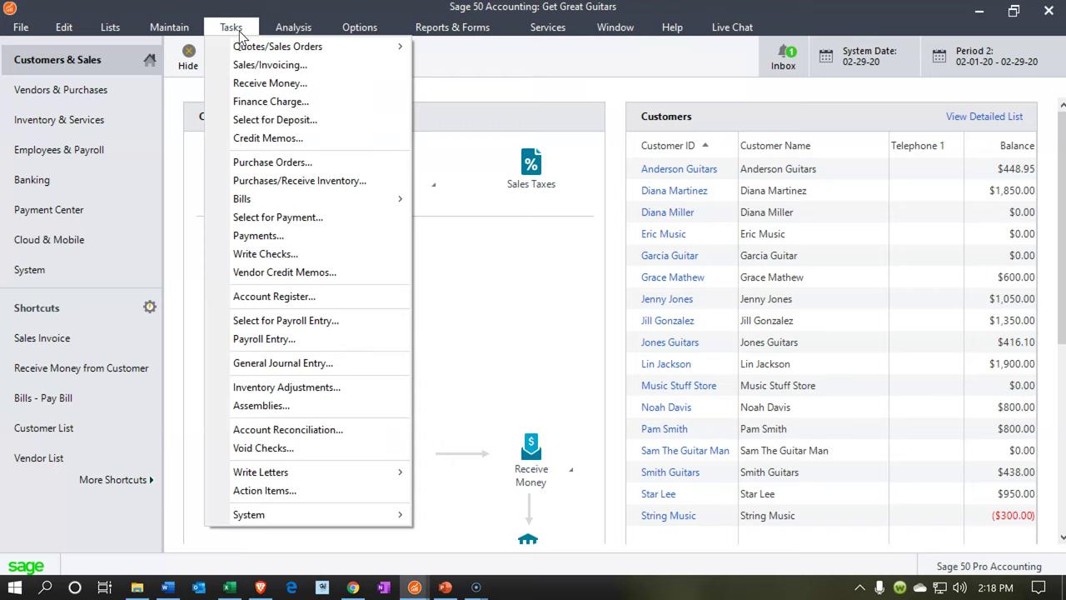
left_click(274, 364)
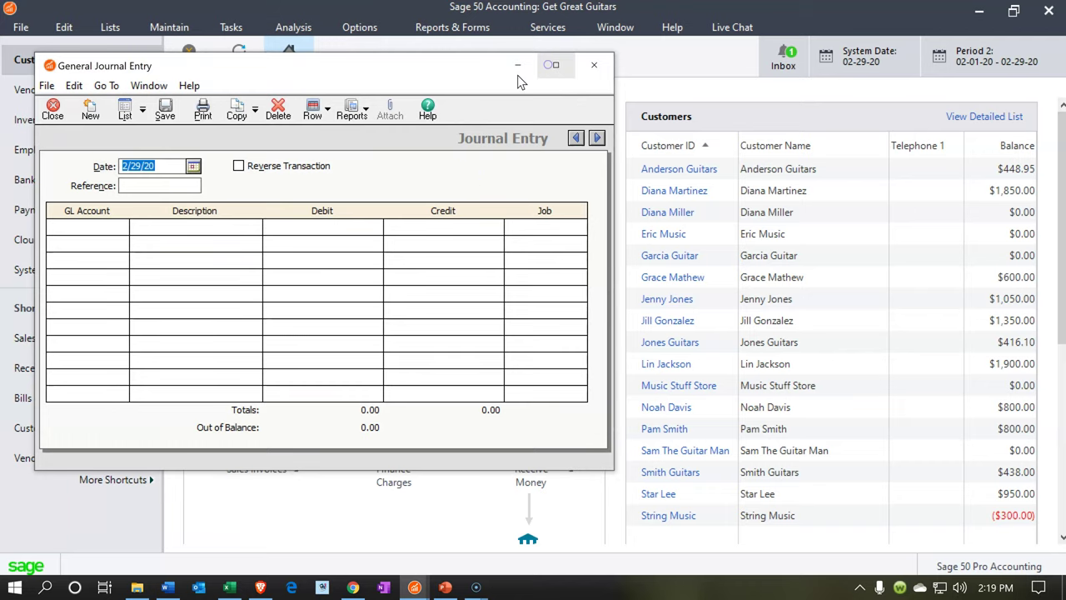
Maximize the General Journal Entry window and set the entry date to March 1, 2020.
left_click(555, 65)
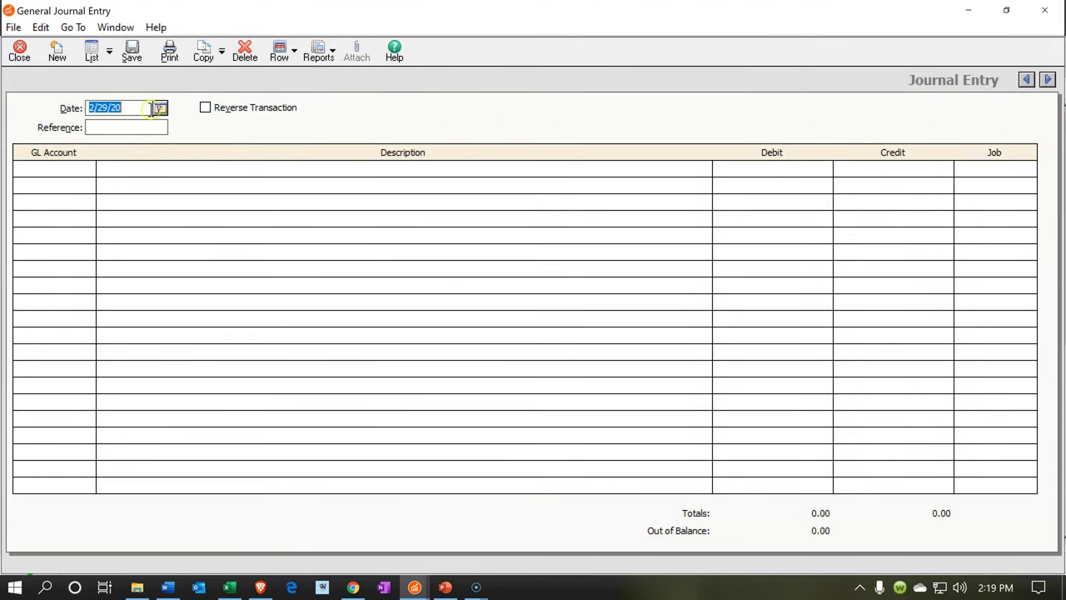
left_click(159, 110)
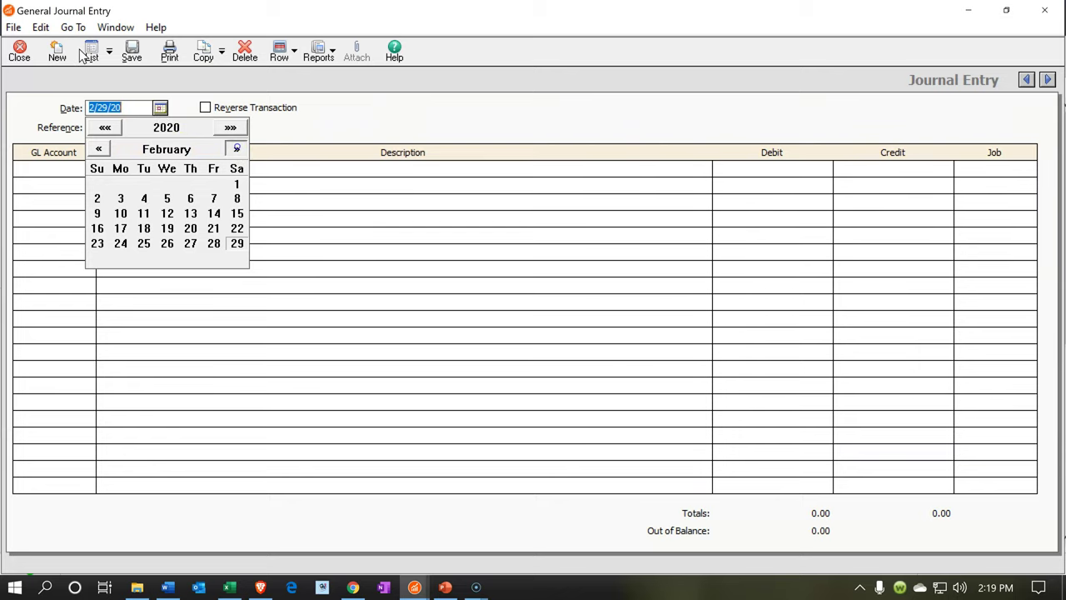
left_click(236, 150)
left_click(97, 184)
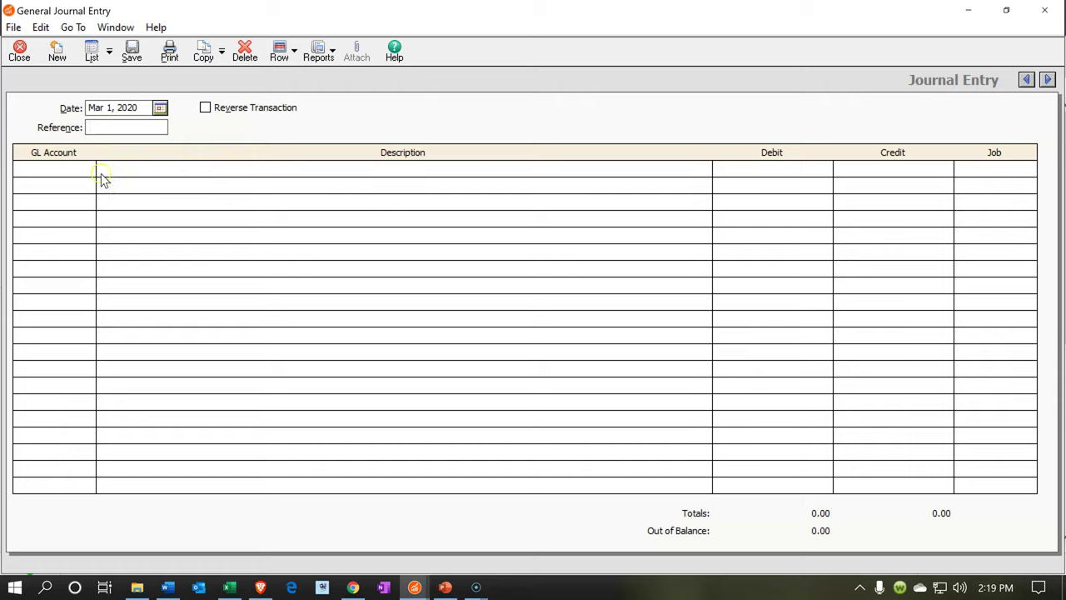
Enter Interest Expense account 7055 on the first journal line with a credit of 250.
left_click(70, 169)
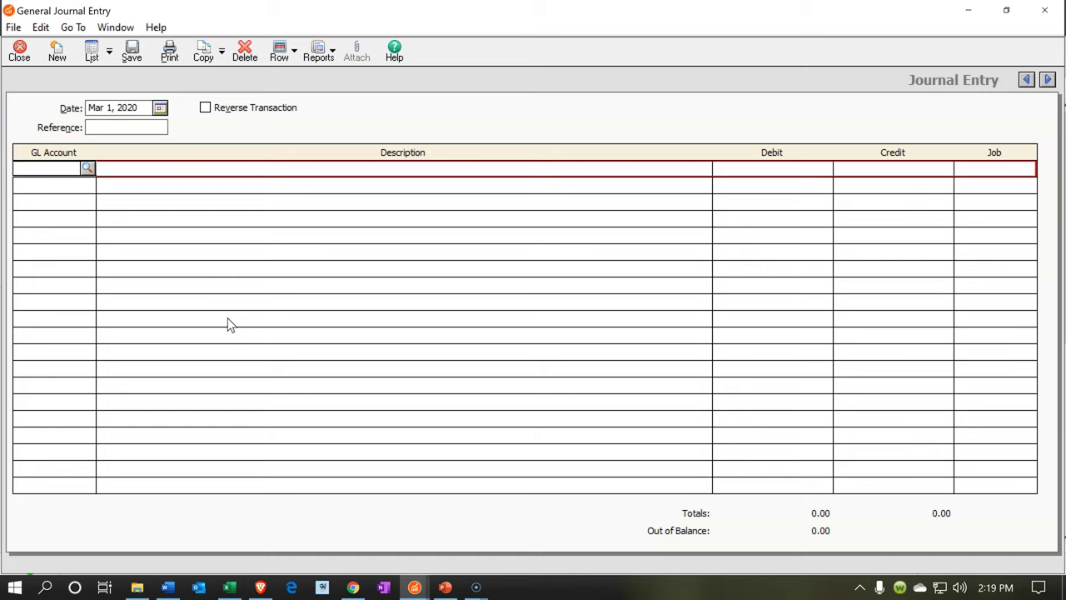
type("7")
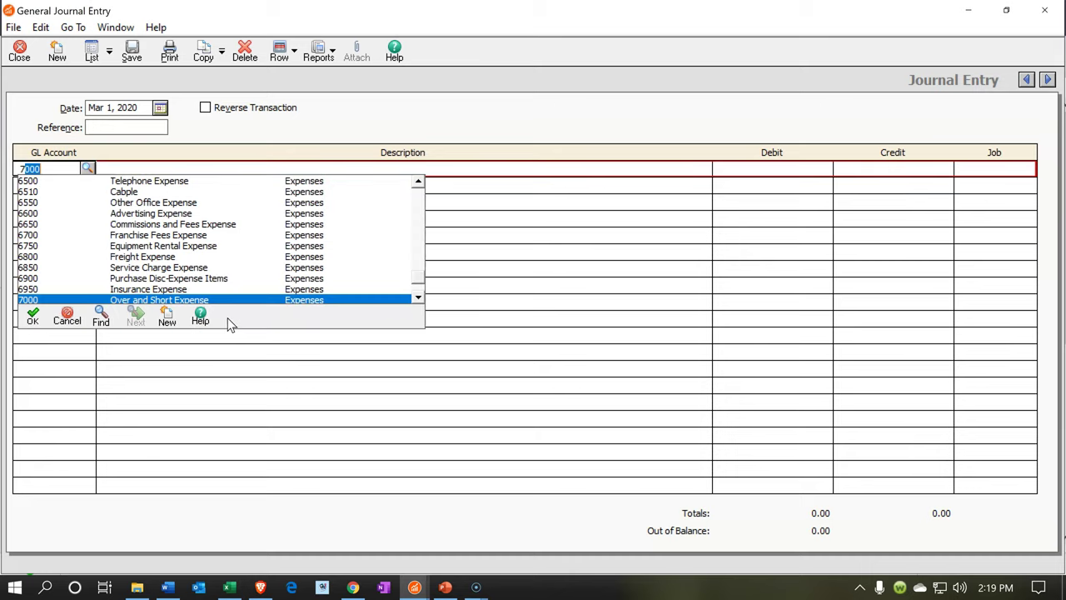
type("055")
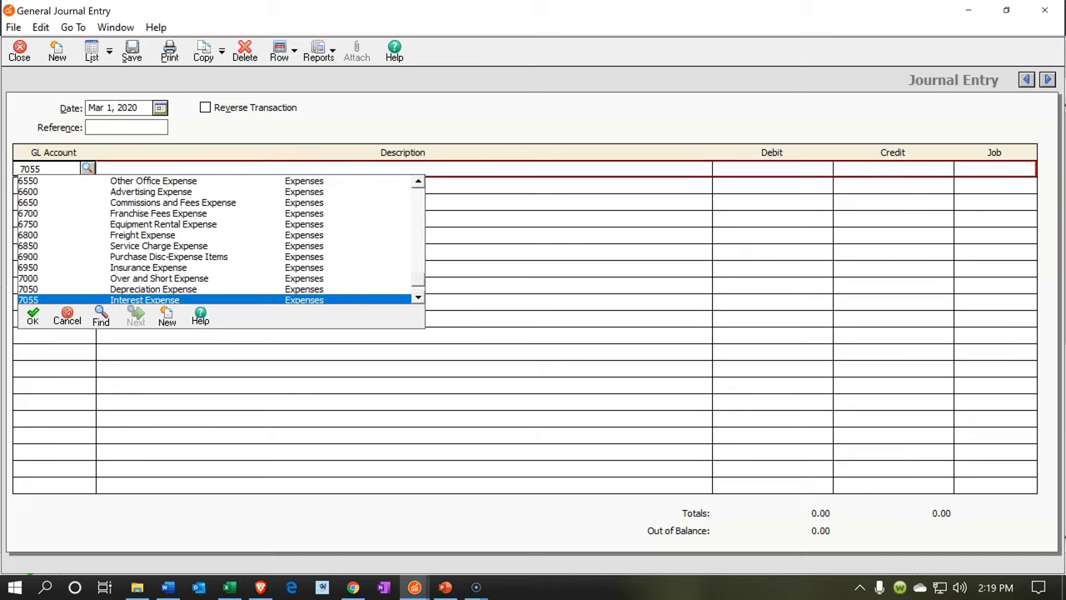
left_click(208, 300)
key("Tab")
key("Tab")
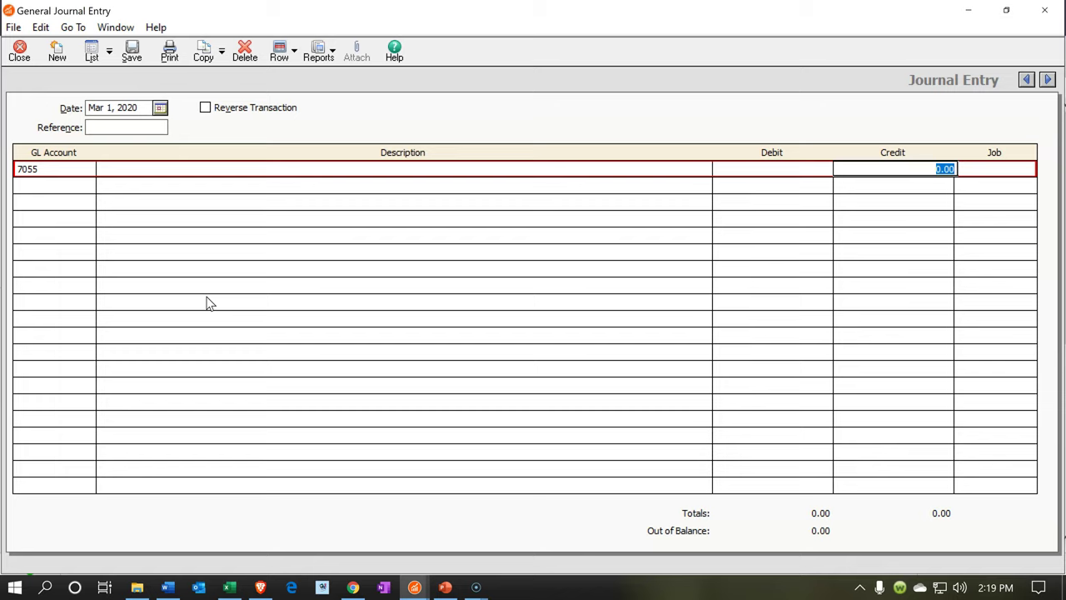
type("250")
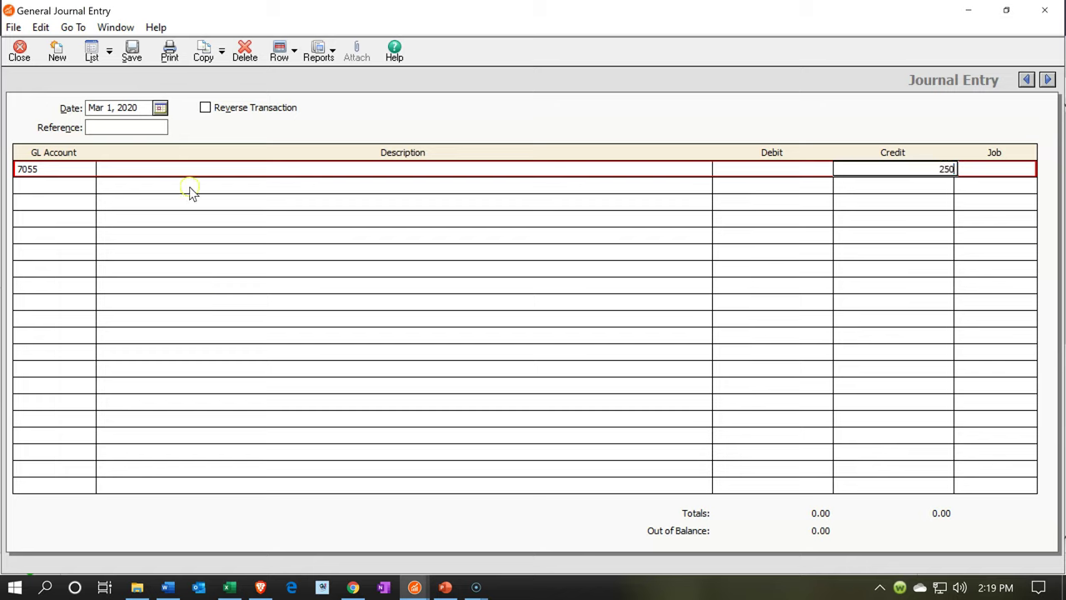
Describe the Interest Expense line as "Reversing Entry" and move on to the second journal line.
left_click(179, 170)
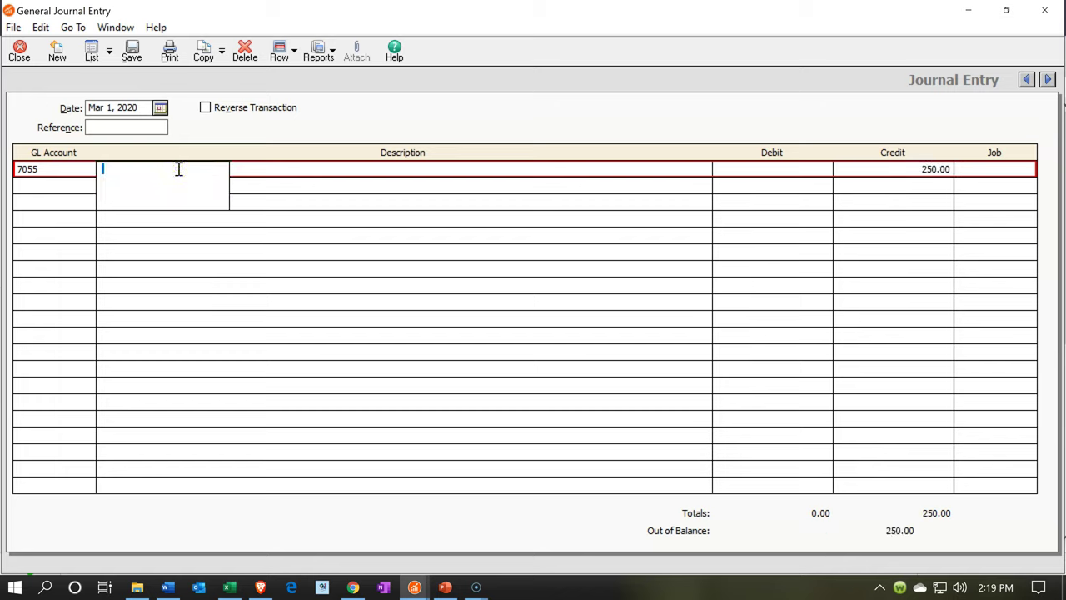
type("Reversing Ent")
key("Tab")
key("Tab")
key("Tab")
key("Tab")
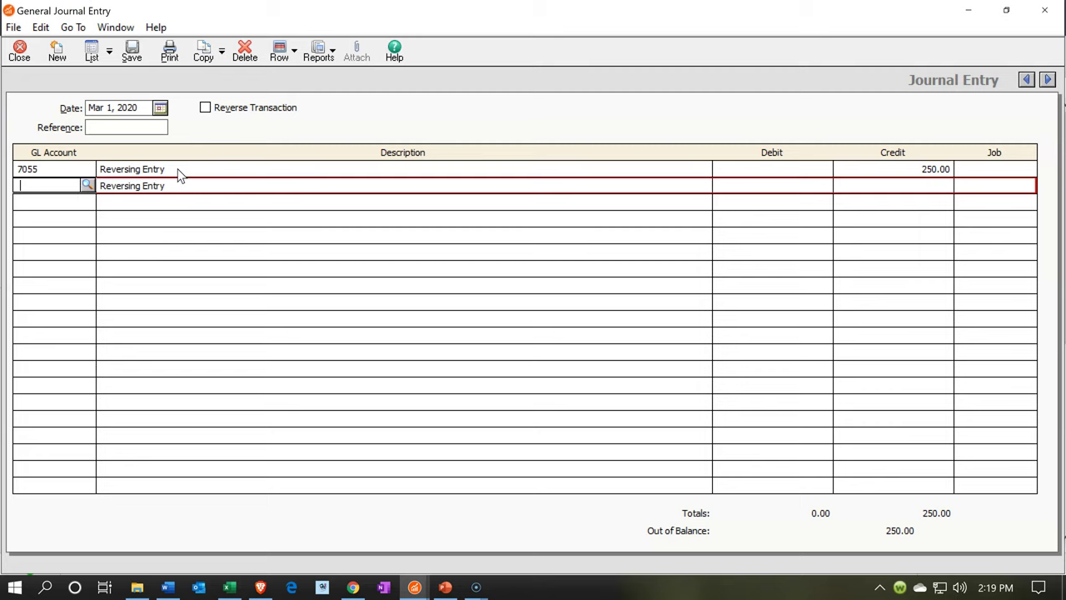
Assign Interest Payable account 2410 to the second journal line.
type("242")
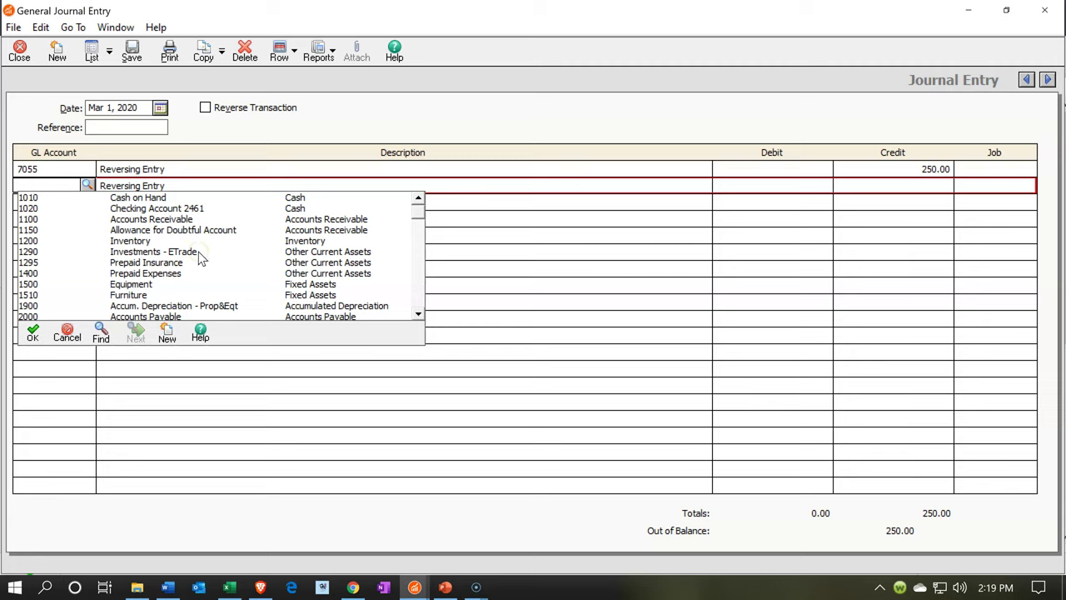
scroll(200, 258, "down", 2)
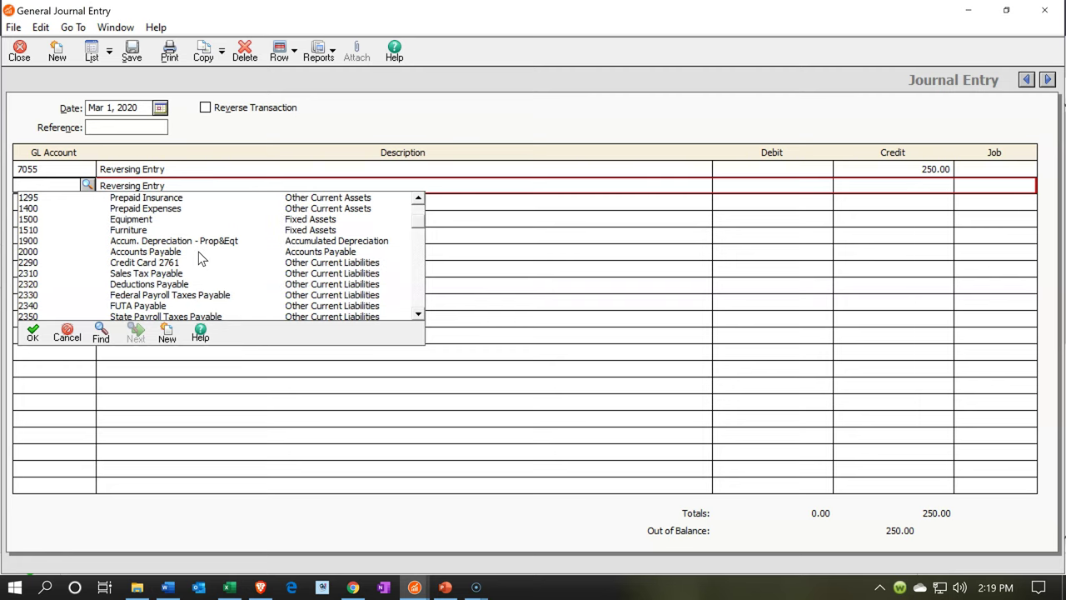
scroll(200, 258, "down", 2)
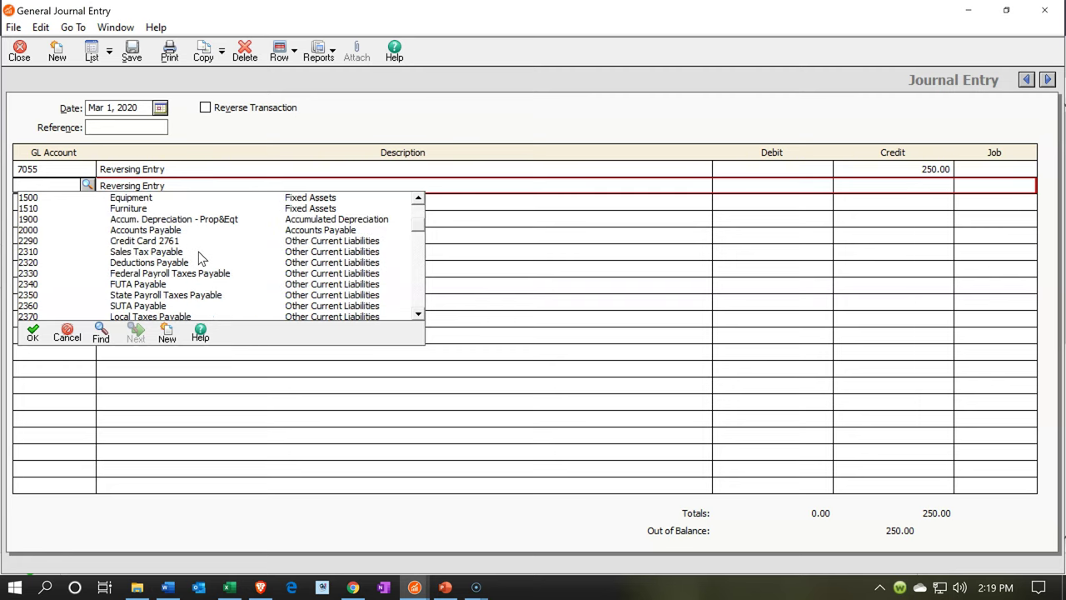
scroll(192, 271, "down", 1)
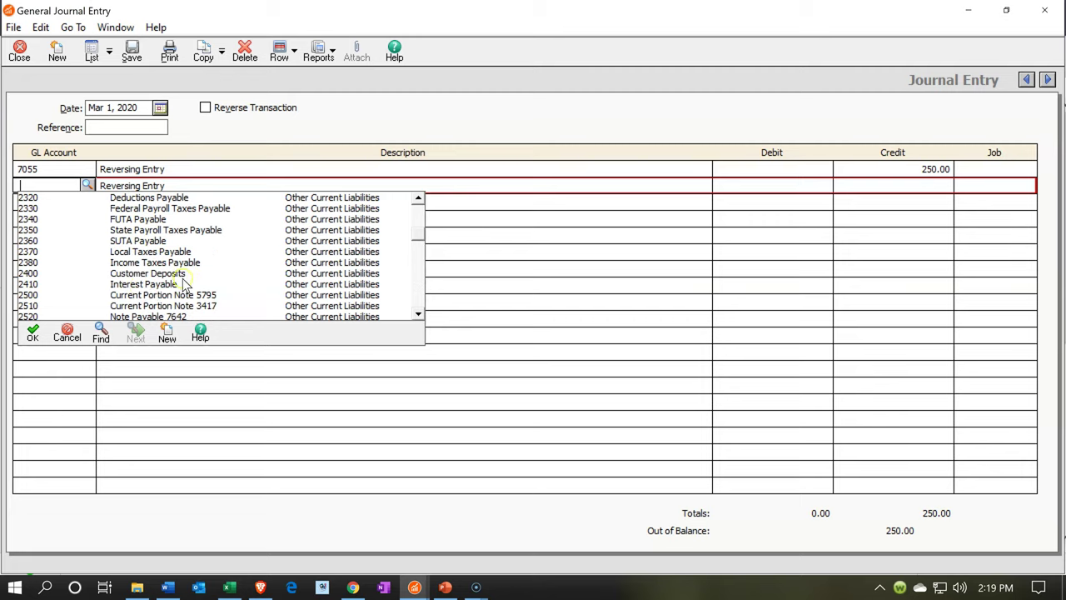
double_click(125, 285)
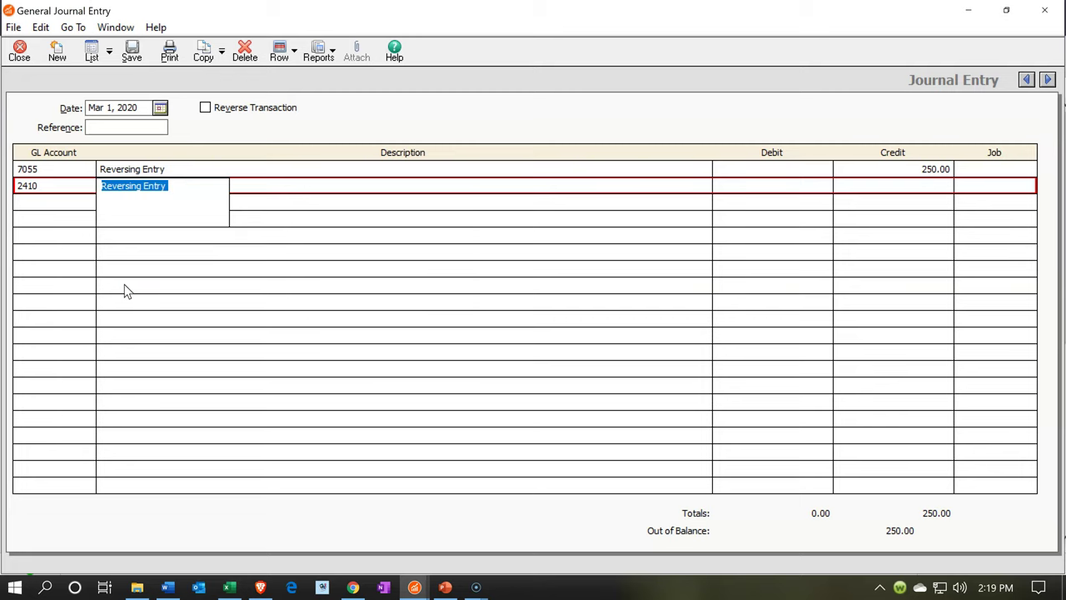
Debit Interest Payable for 250, save the reversing entry, and close the General Journal Entry window.
key("Tab")
type("250")
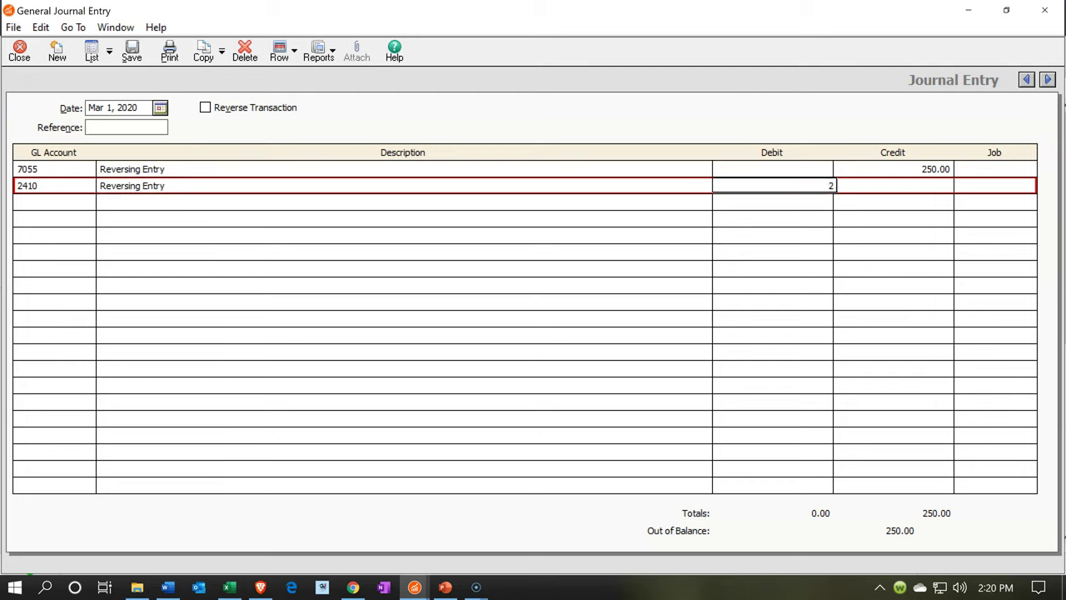
key("Tab")
key("Tab")
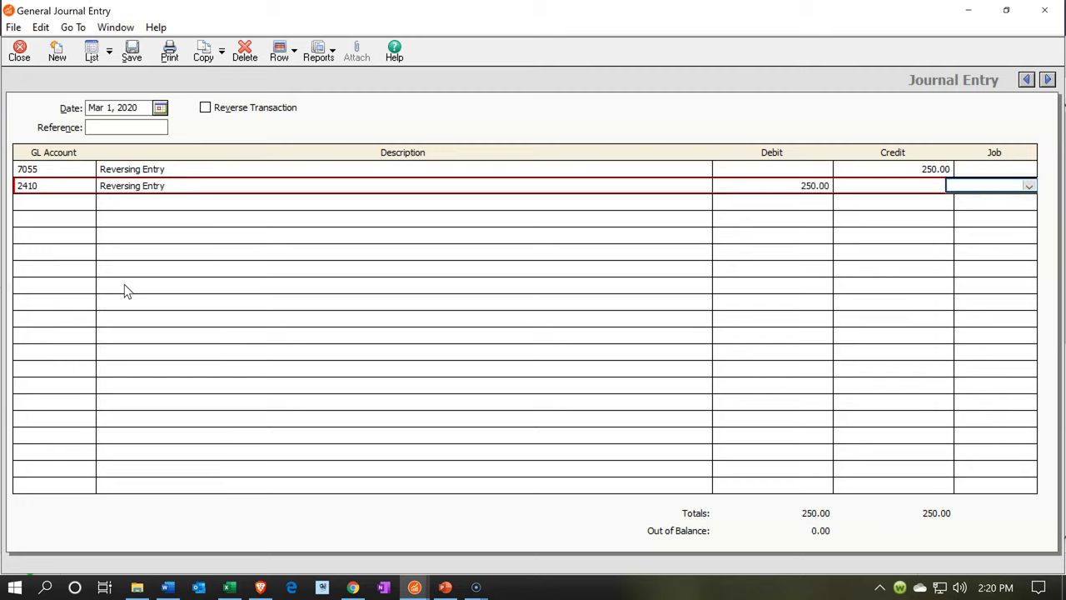
left_click(134, 55)
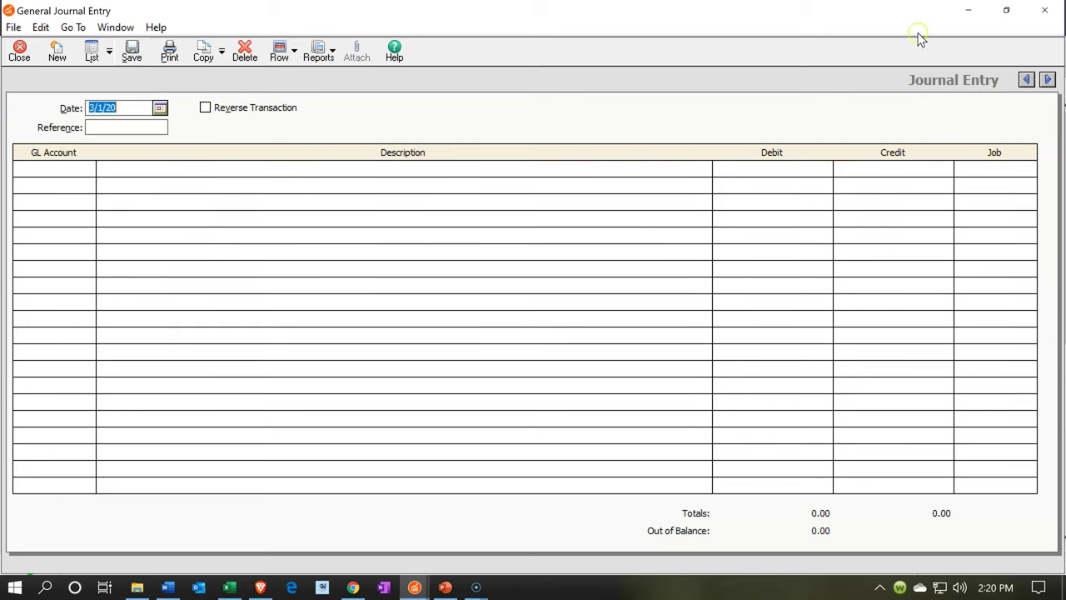
left_click(1041, 9)
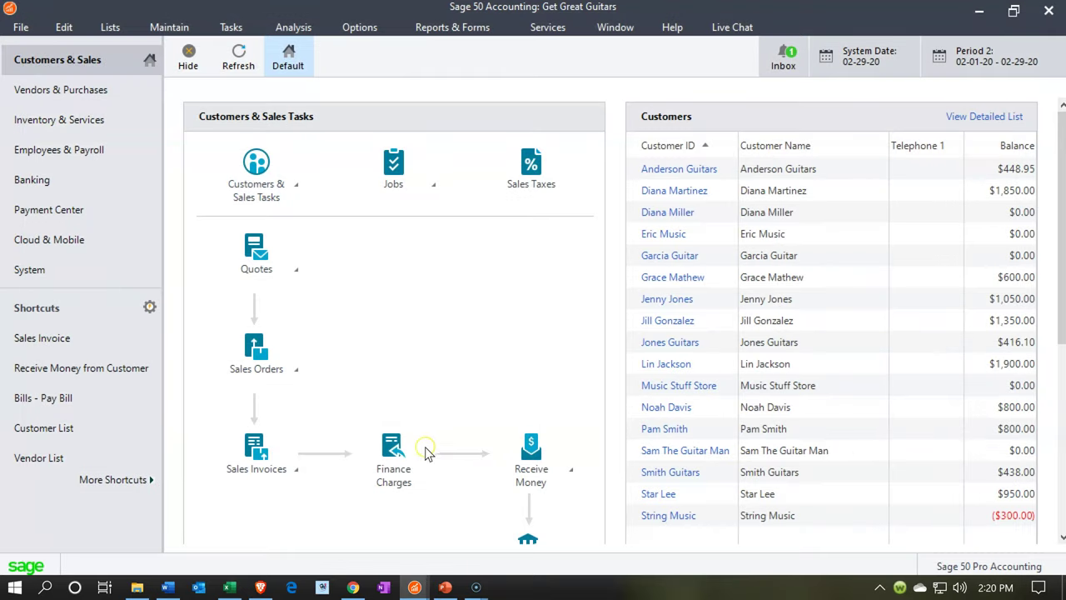
Return to the February 29, 2020 Balance Sheet and examine Interest Payable among the current liabilities.
mouse_move(426, 591)
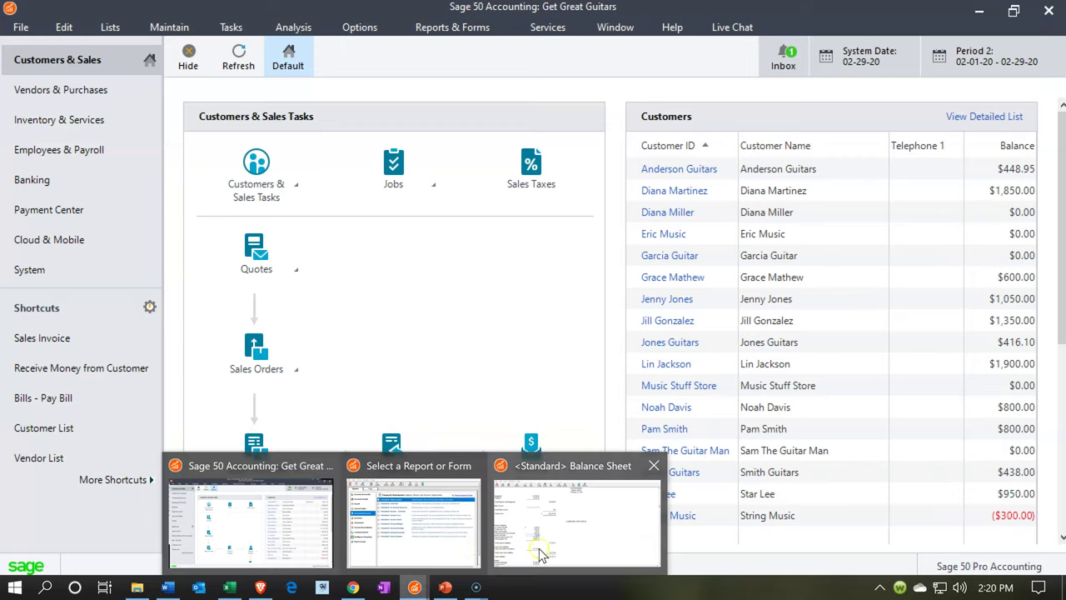
left_click(574, 523)
scroll(408, 404, "down", 3)
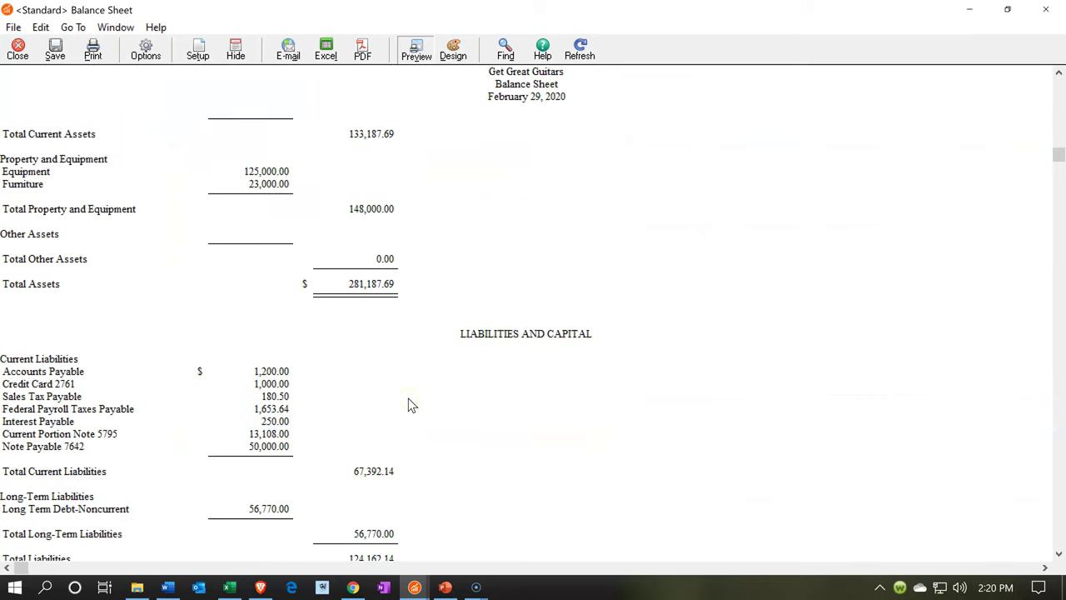
scroll(408, 403, "up", 2)
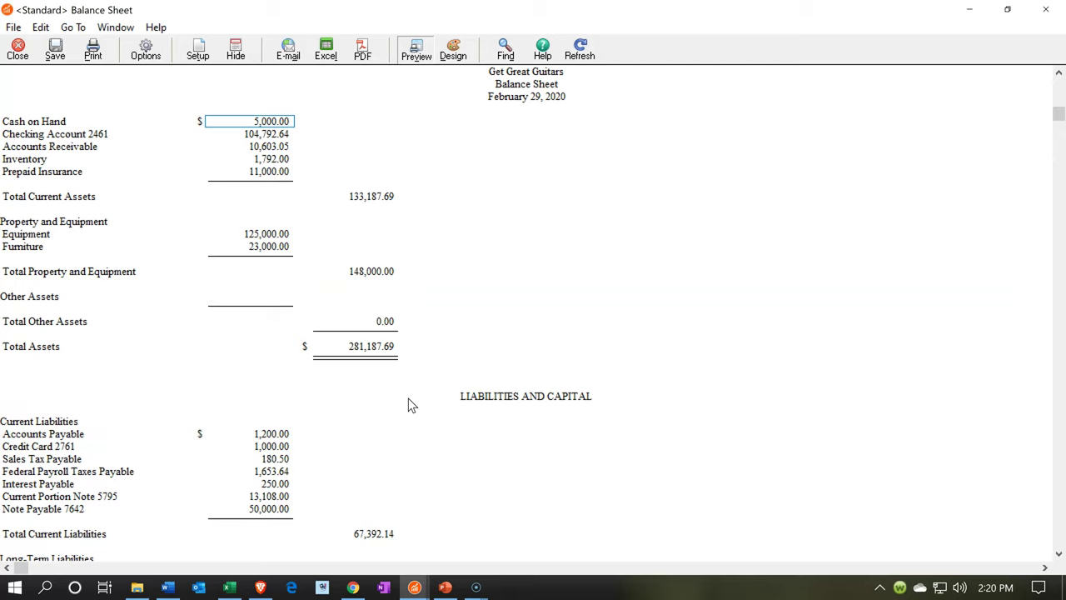
scroll(408, 404, "down", 5)
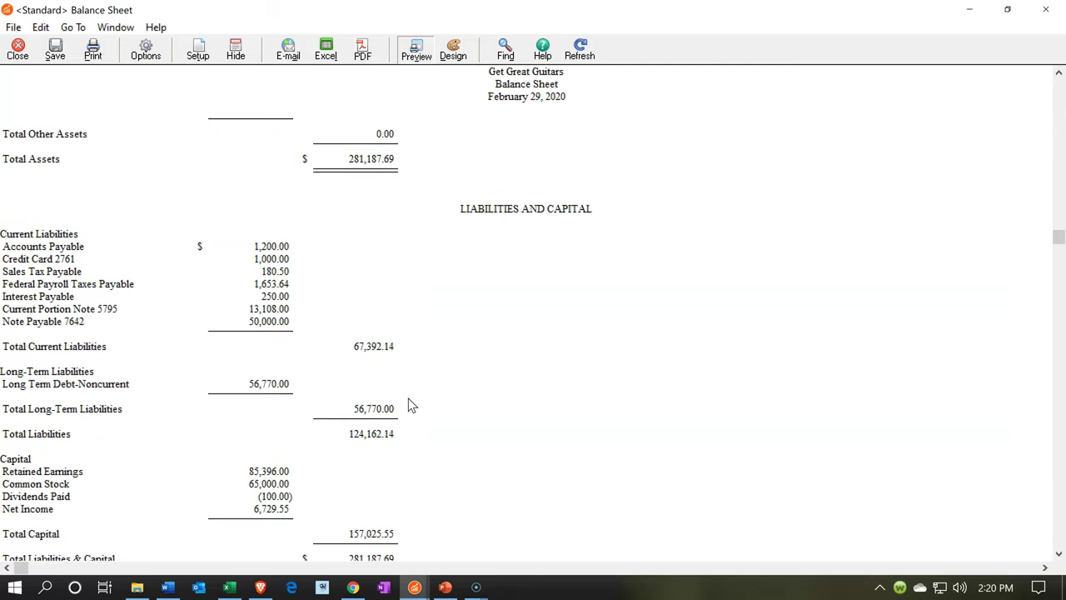
left_click(282, 298)
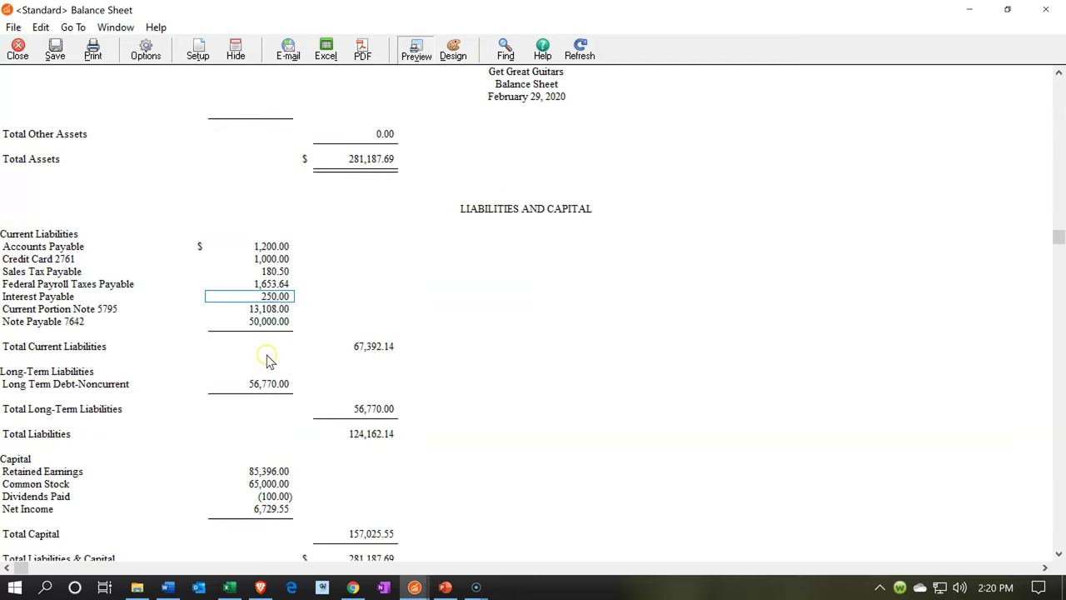
scroll(312, 431, "up", 4)
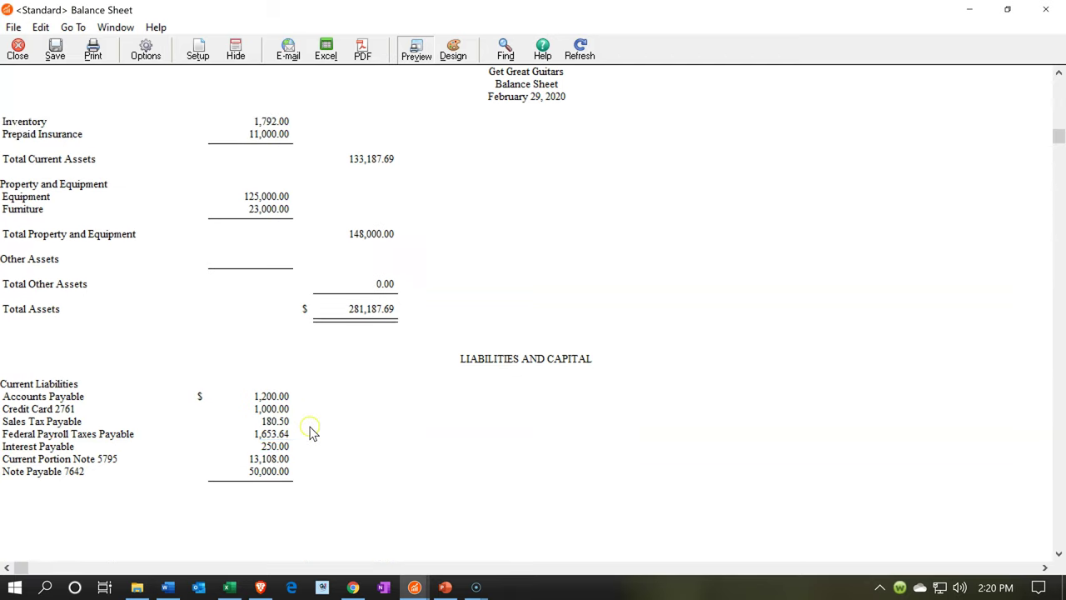
scroll(312, 431, "up", 2)
Rerun the Balance Sheet for a range from Period 3 (3/1/20) to Period 3 (3/31/20) and review its liabilities.
left_click(143, 55)
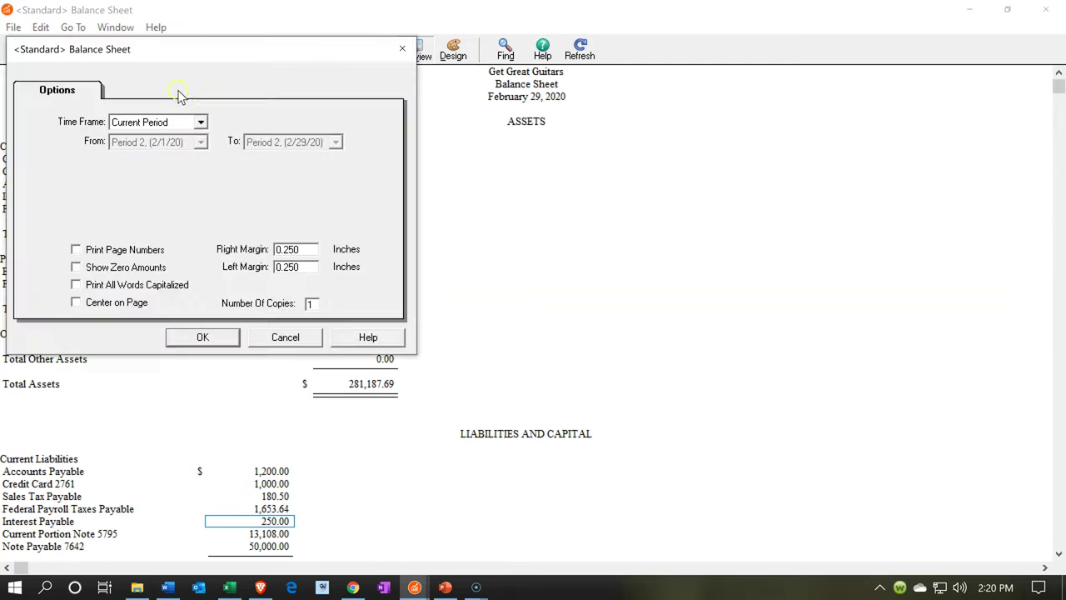
left_click(200, 121)
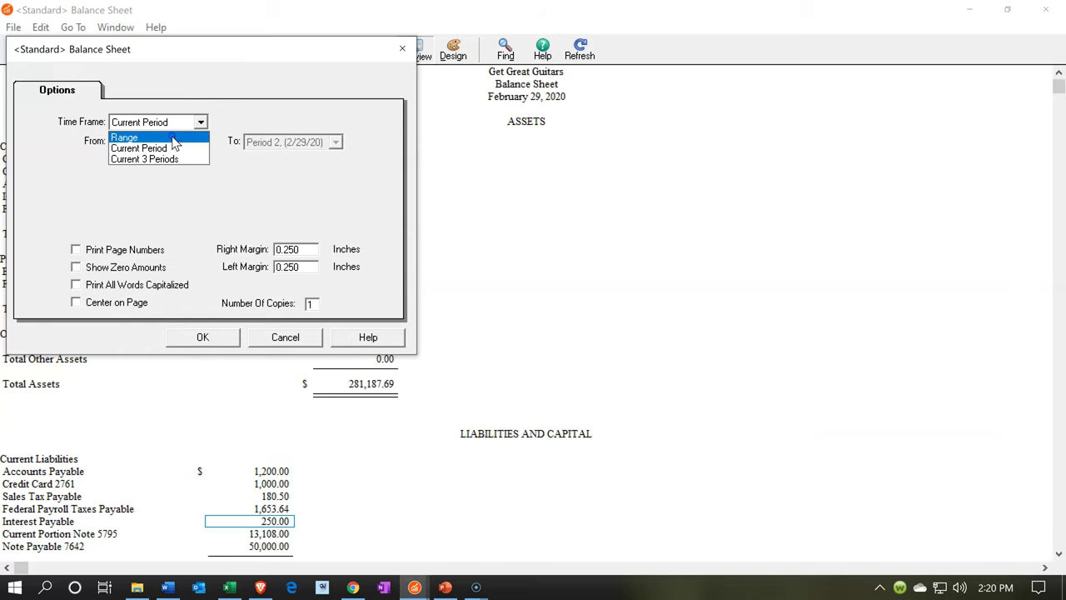
left_click(194, 137)
left_click(200, 143)
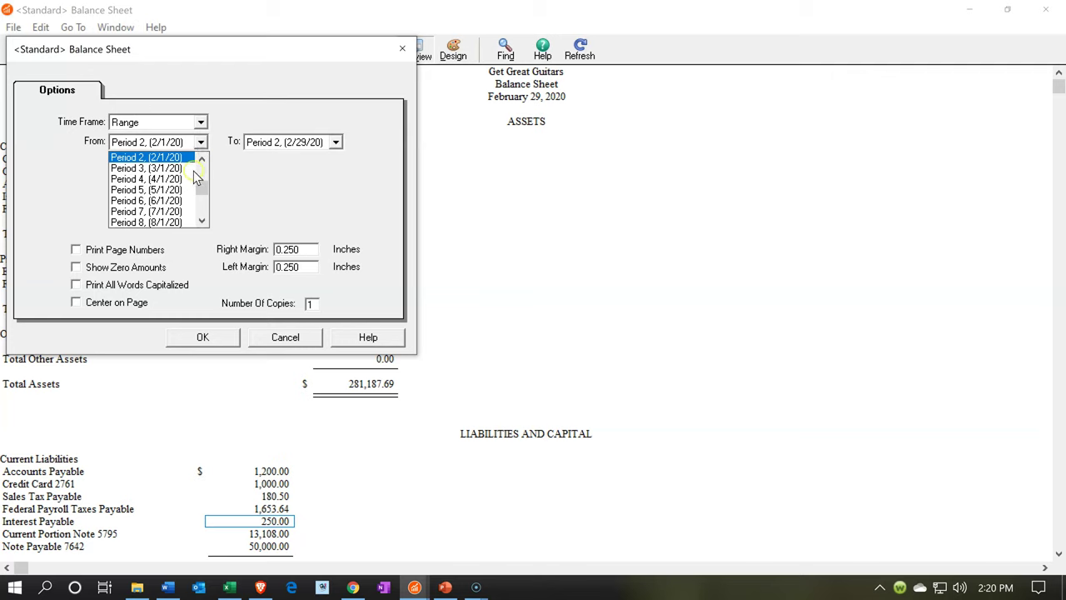
left_click(182, 169)
left_click(334, 143)
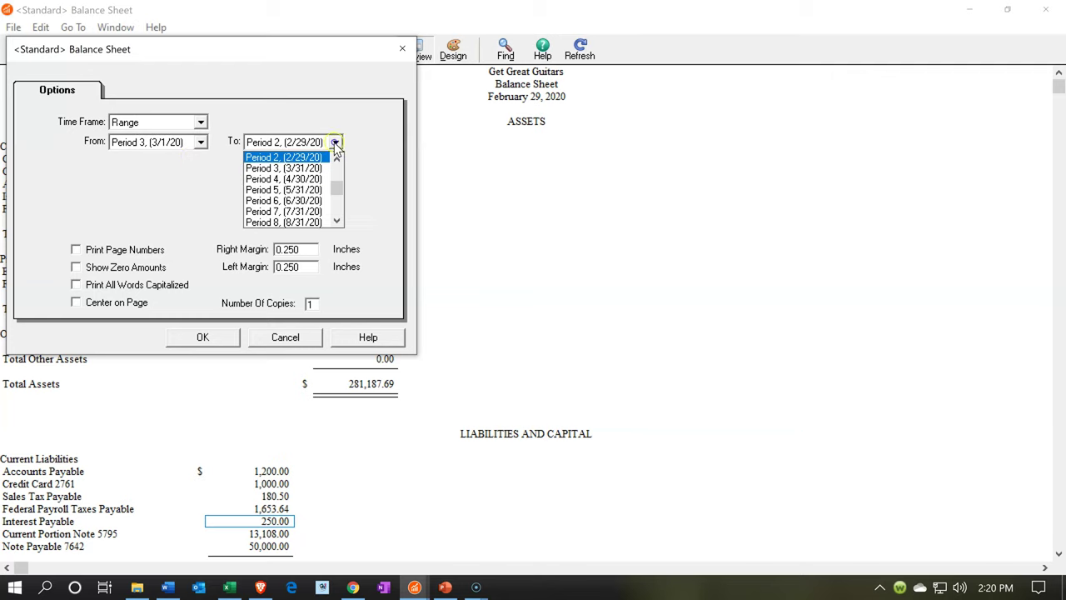
left_click(321, 169)
left_click(215, 340)
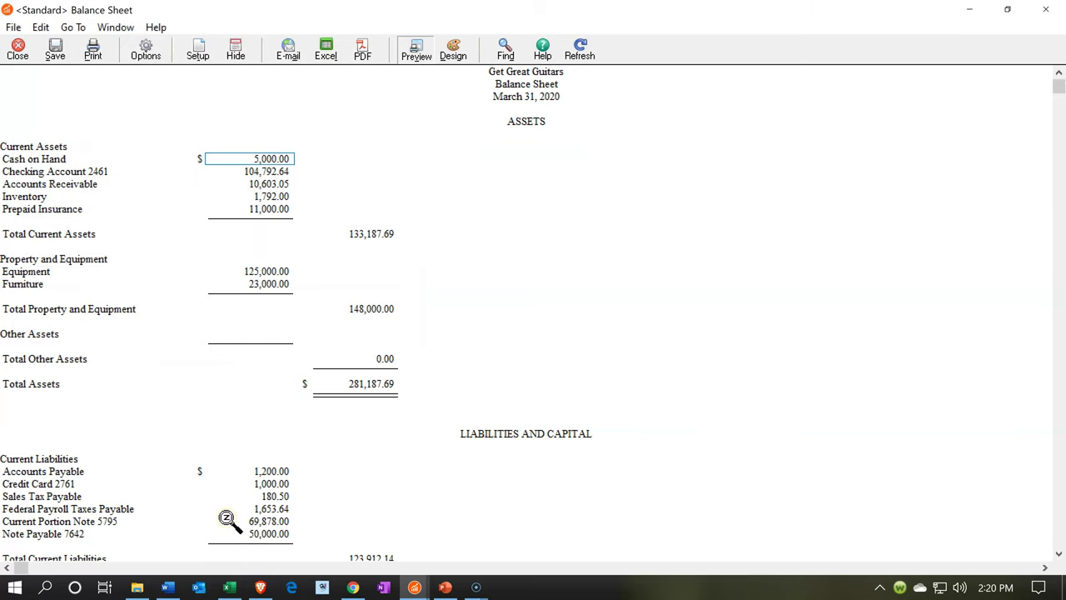
scroll(227, 521, "down", 2)
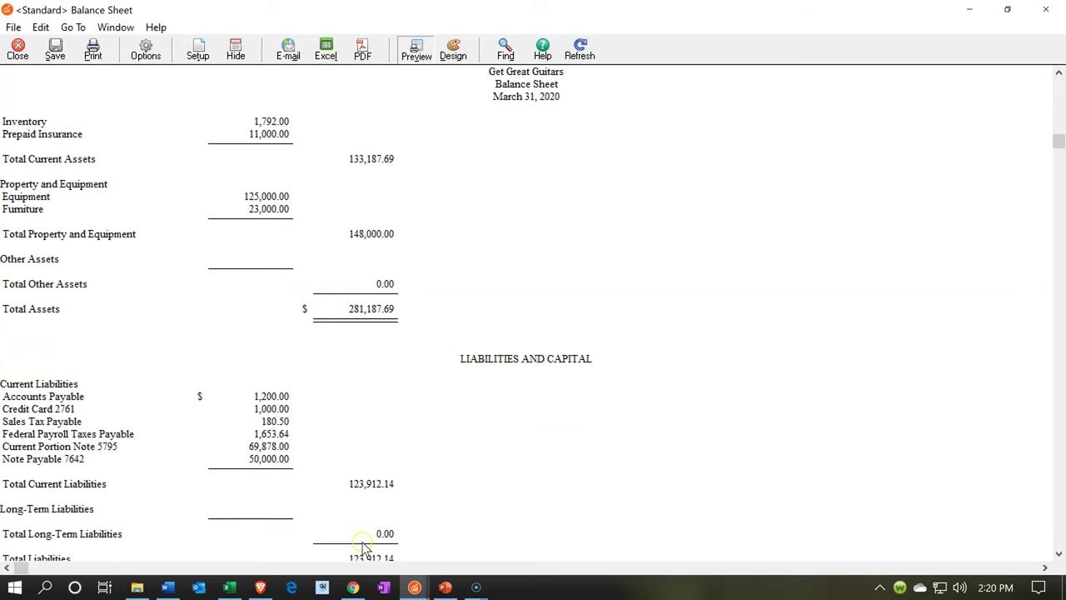
Run the Standard Income Stmnt report for the current period without zero amounts or page numbers.
mouse_move(414, 592)
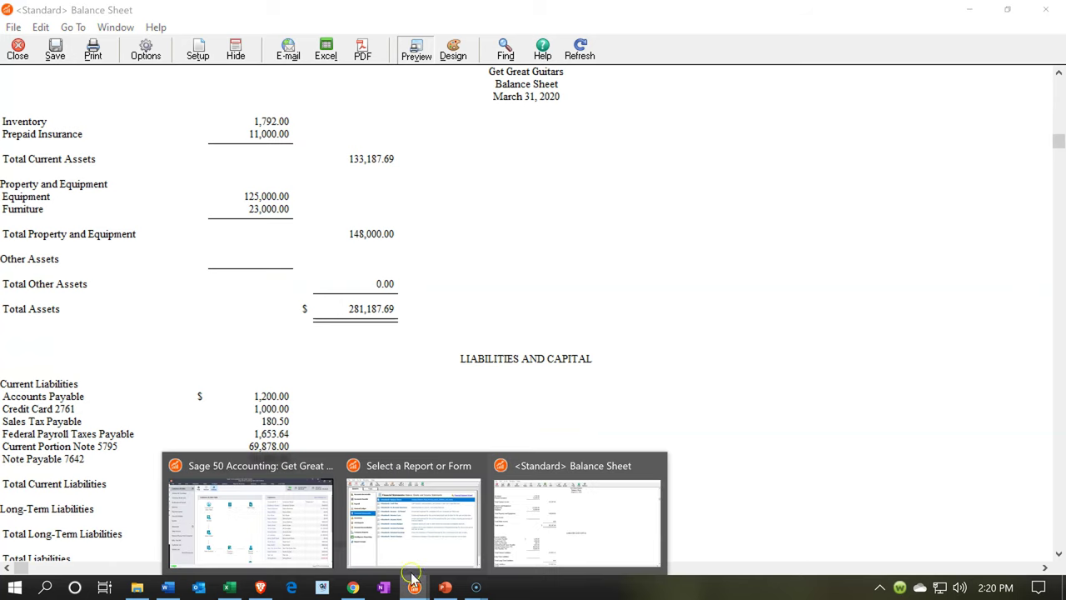
left_click(417, 537)
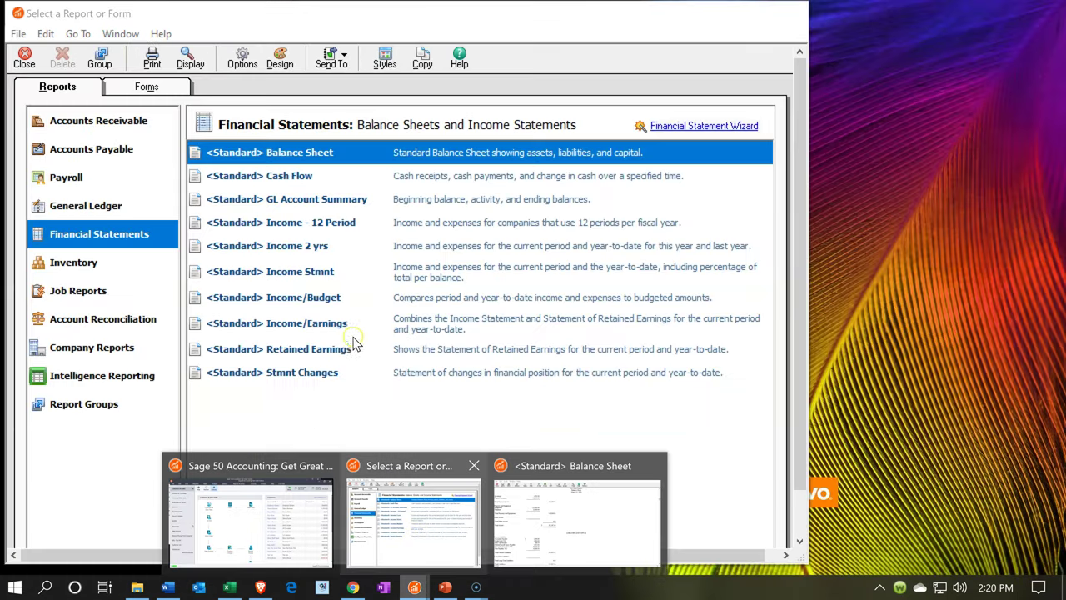
double_click(306, 274)
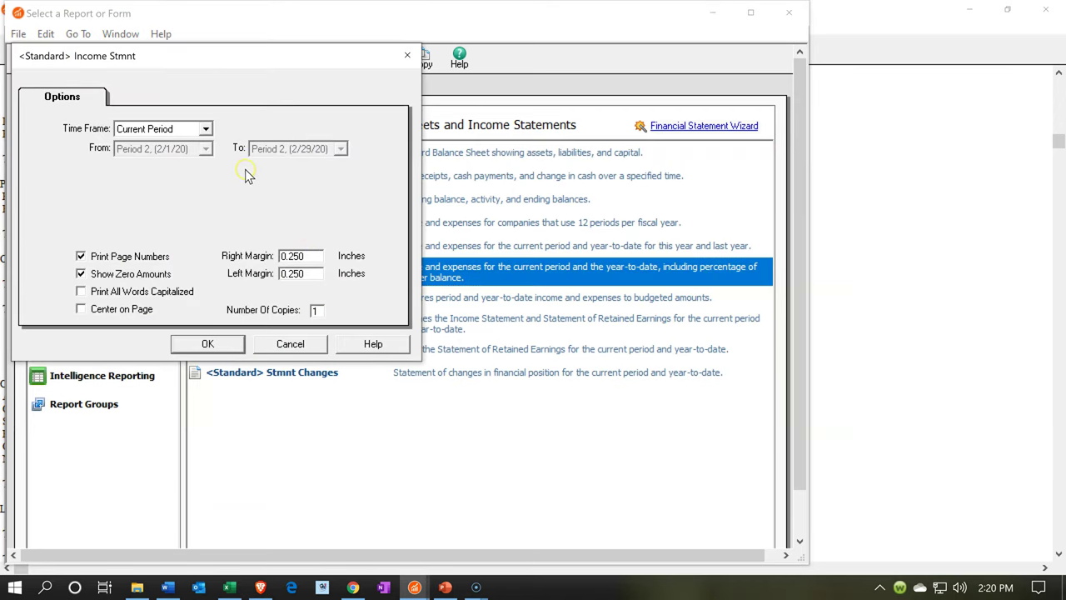
left_click(80, 274)
left_click(79, 257)
left_click(216, 349)
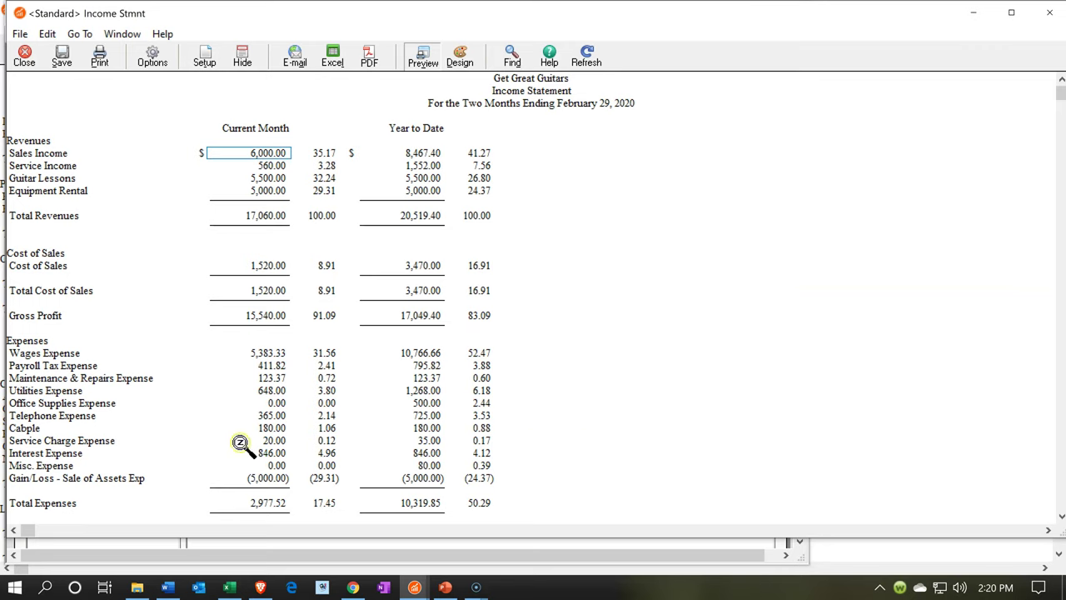
Check February's Interest Expense, then rerun the Income Statement for a range from Period 3 (3/1/20) to Period 3 (3/31/20) and examine the same line.
left_click(268, 403)
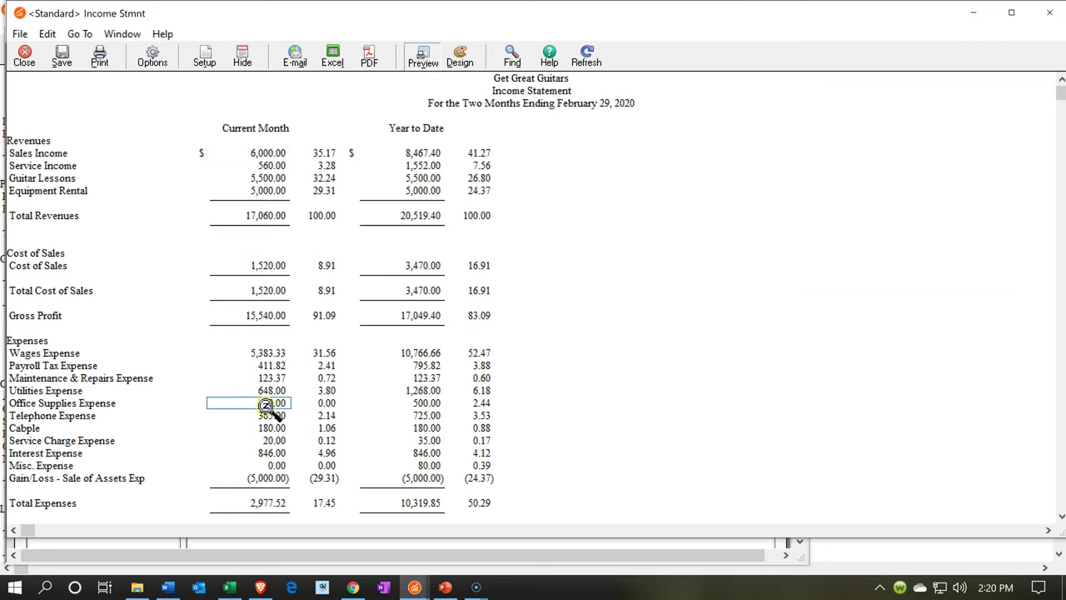
left_click(268, 452)
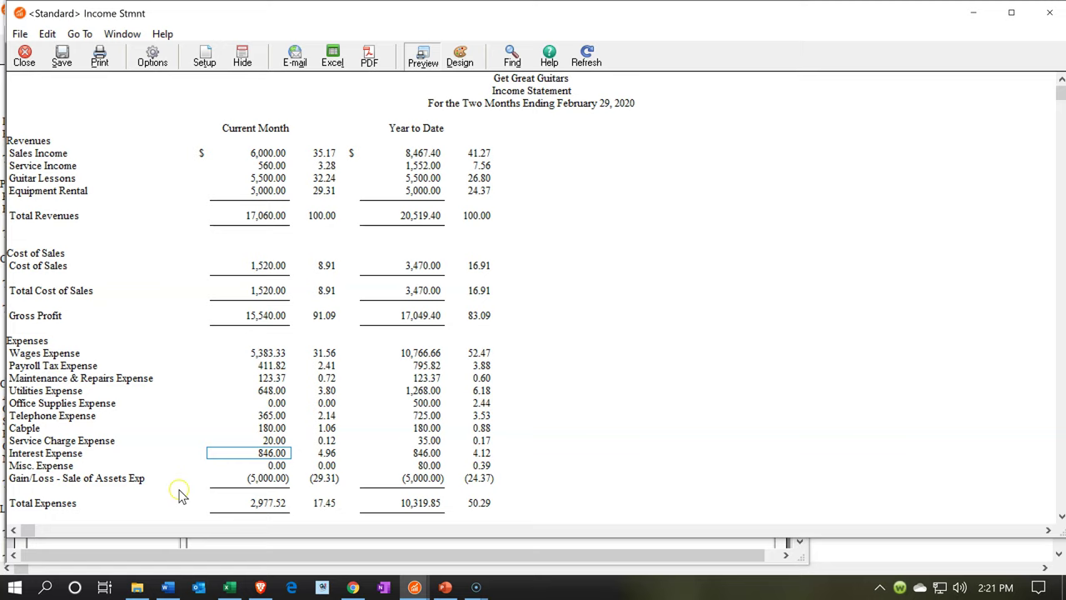
left_click(160, 60)
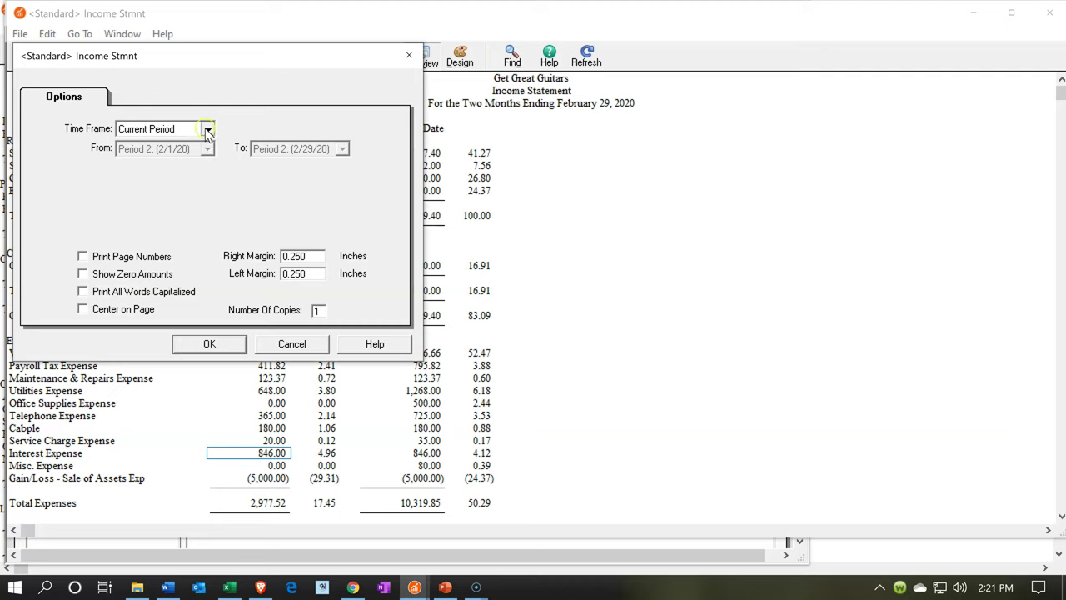
left_click(205, 130)
left_click(187, 145)
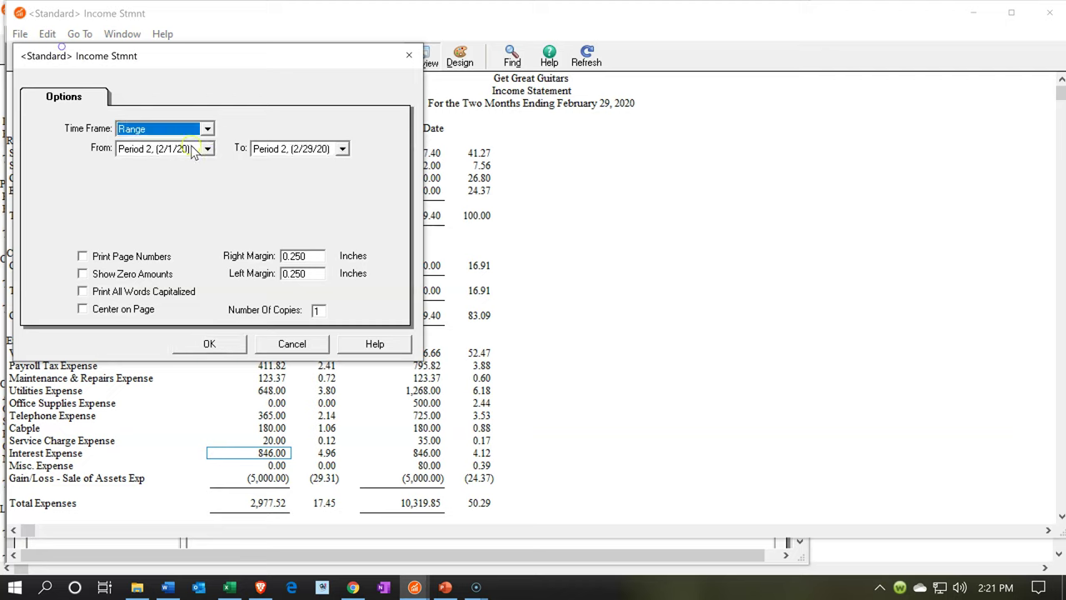
left_click(207, 149)
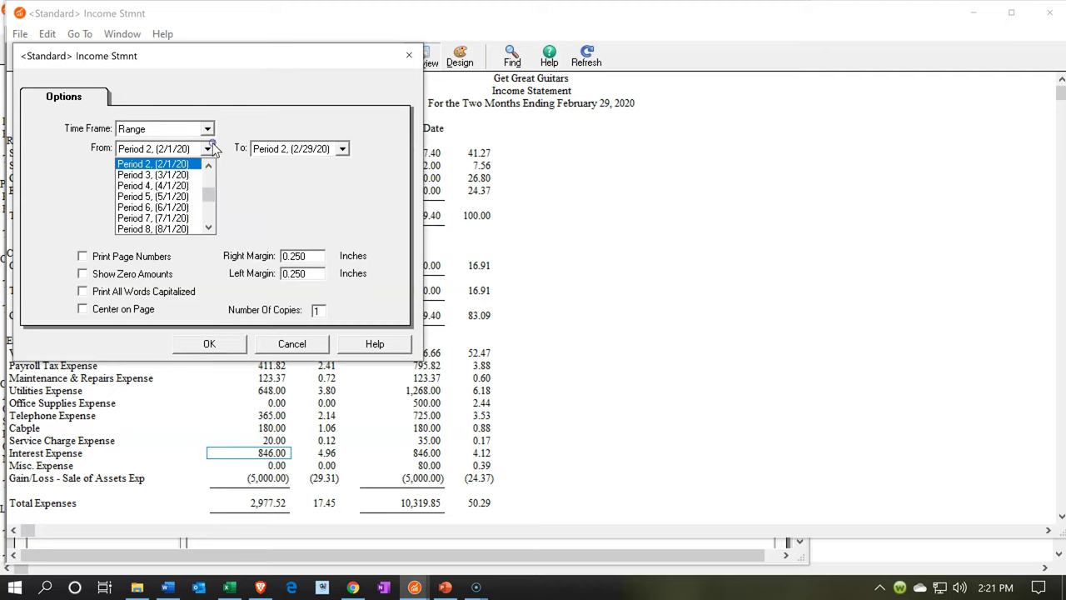
left_click(184, 175)
left_click(343, 149)
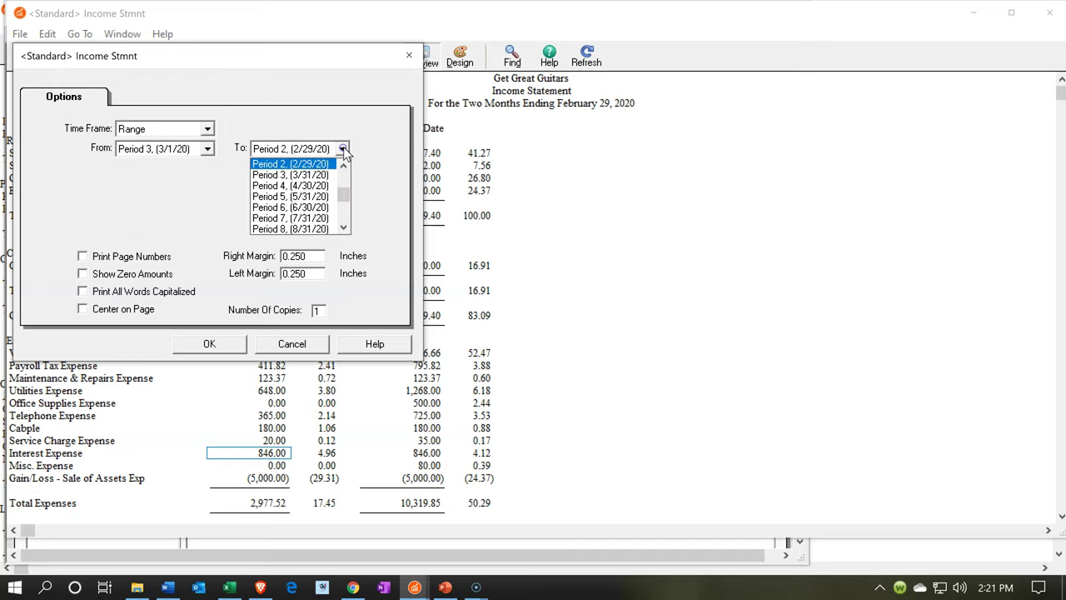
left_click(282, 299)
left_click(211, 343)
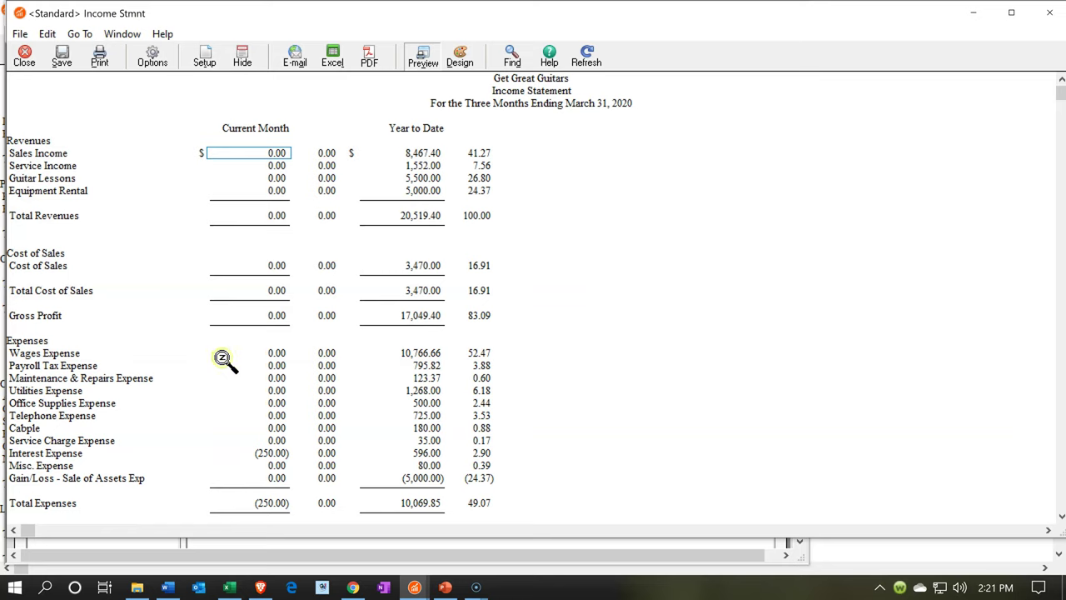
left_click(233, 452)
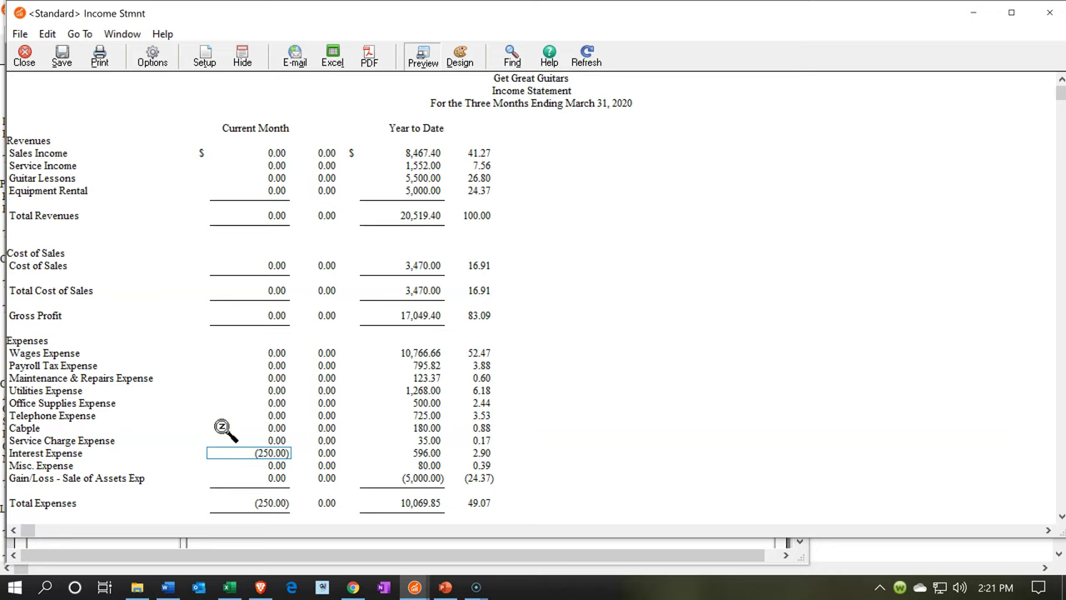
Switch to the Loan Payments.xlsx workbook in Excel and examine the interest for payment 3 on the Loan 1 Practrice sheet.
left_click(226, 587)
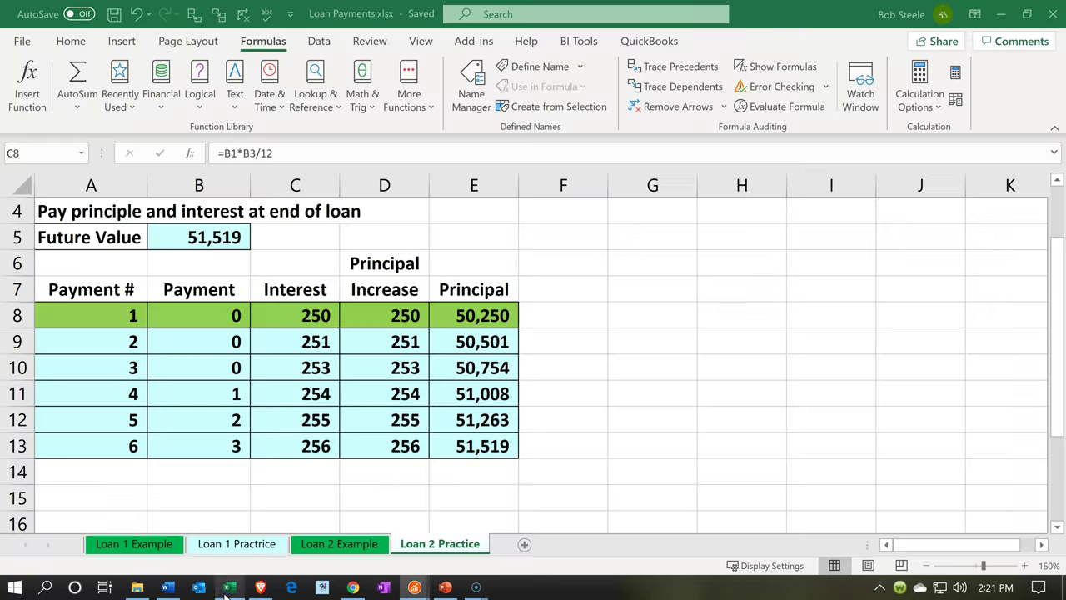
left_click(234, 548)
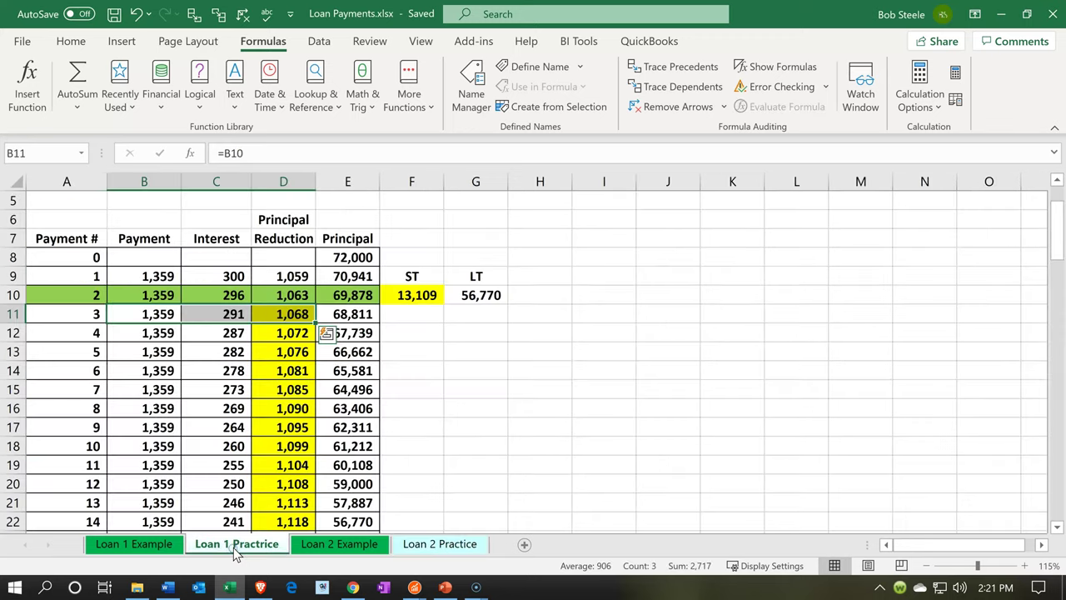
left_click(262, 391)
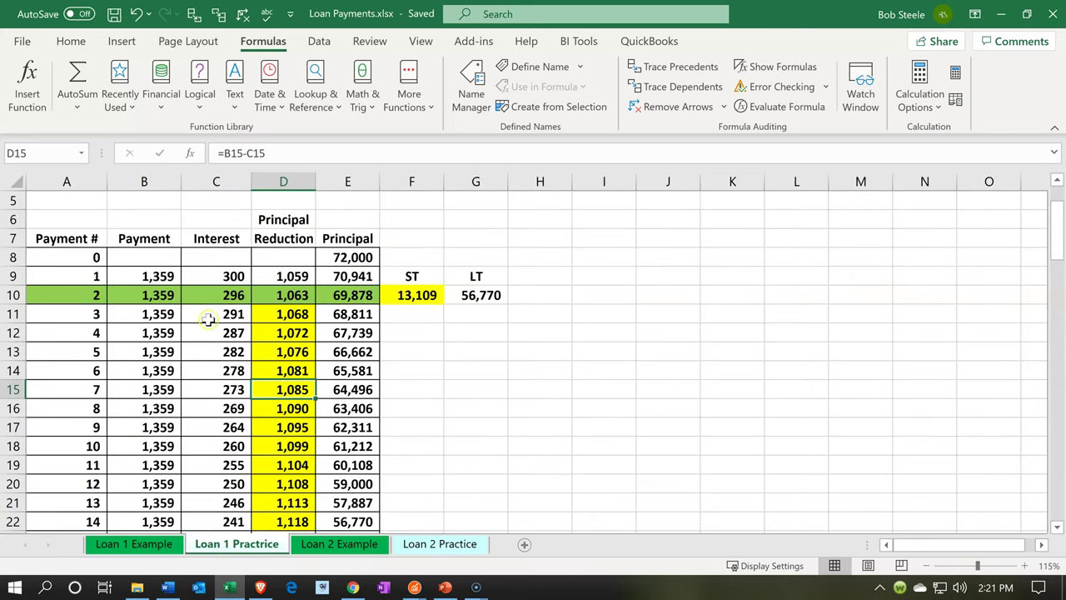
left_click(208, 319)
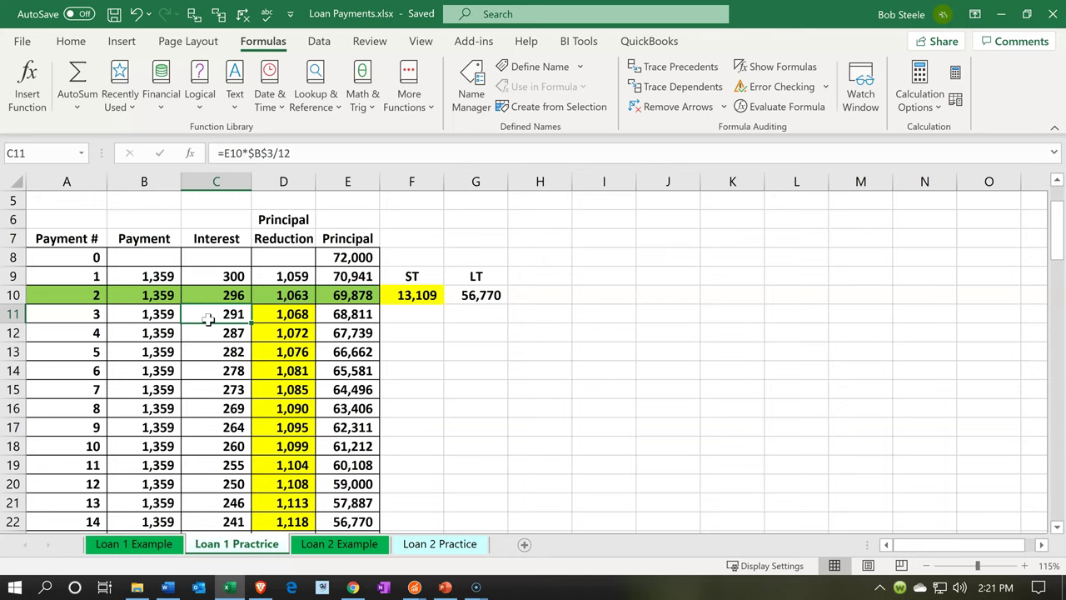
On the Loan 2 Practice sheet, review the payment 6 row through to its principal and the loan terms above the schedule.
left_click(436, 544)
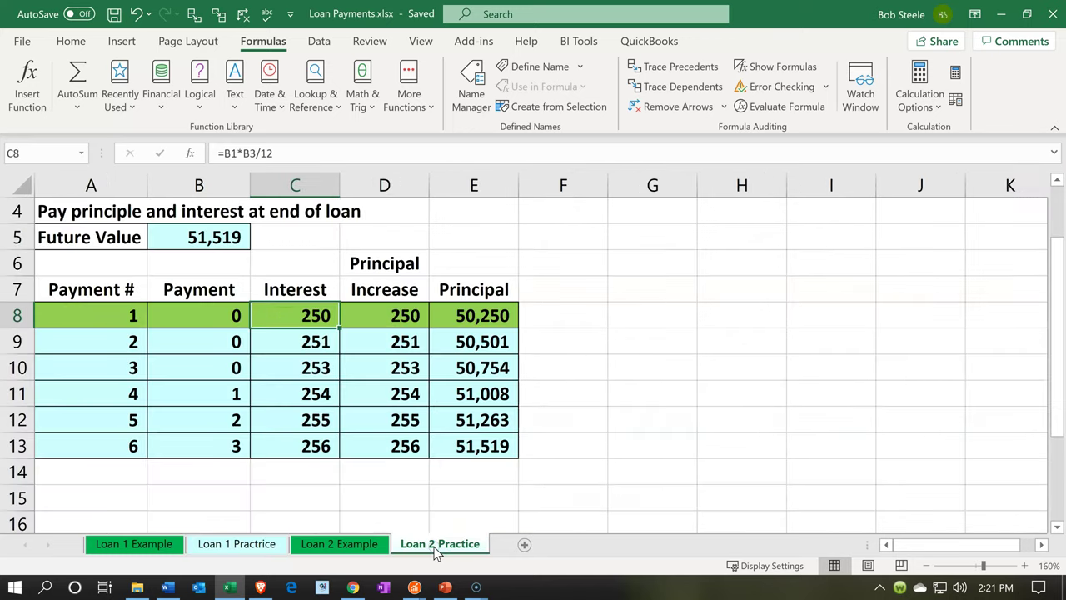
left_click(110, 436)
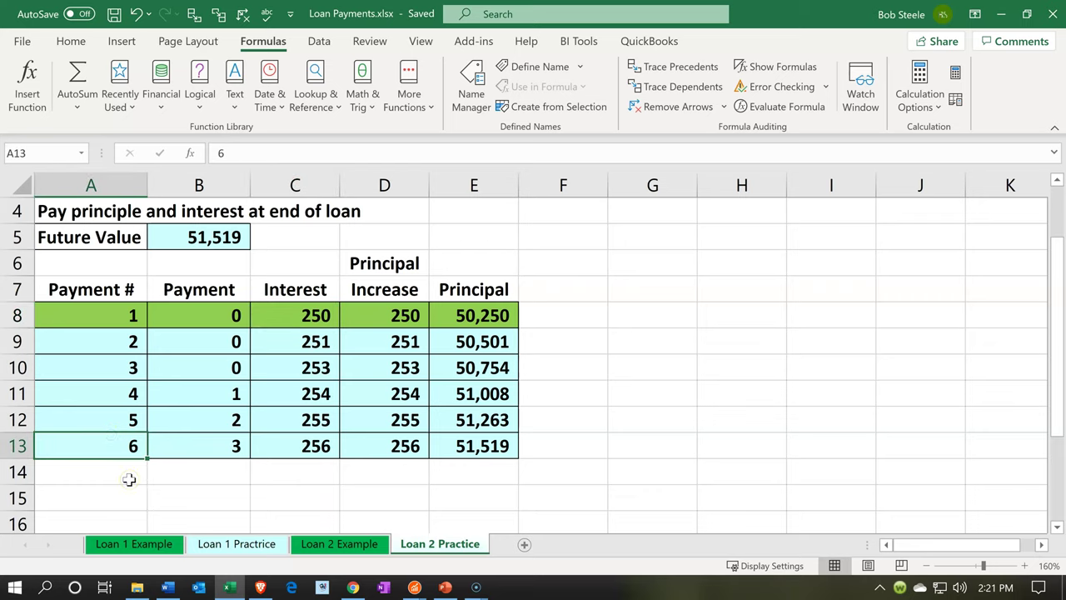
key("Right")
key("Right")
key("Right")
key("Right")
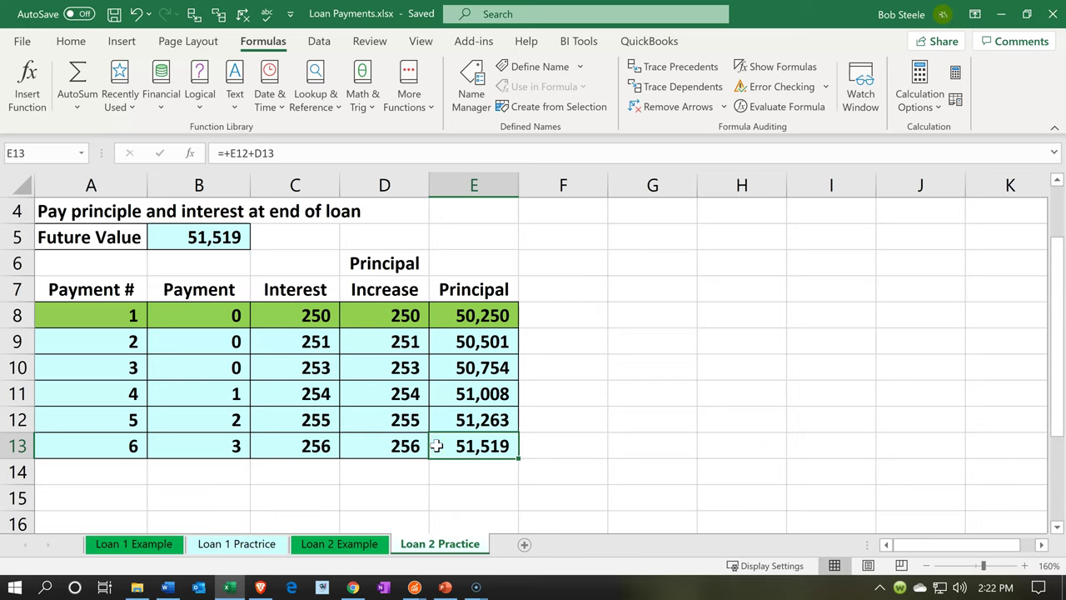
scroll(436, 445, "up", 1)
scroll(309, 250, "up", 1)
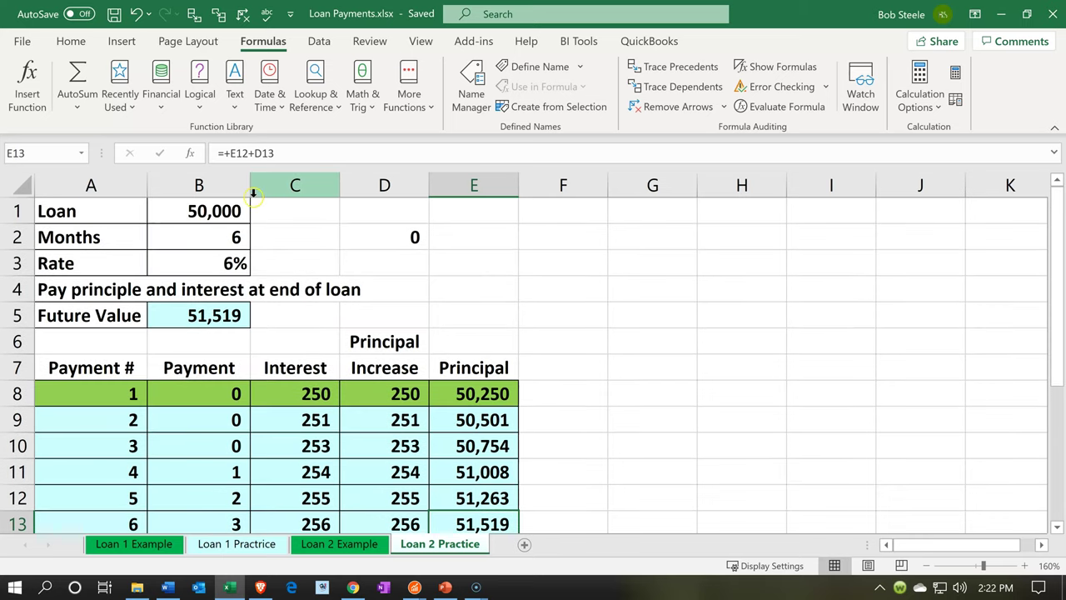
Compare the first payment's interest with the final principal, review payments 2 to 6, and return to the Sage 50 Income Statement.
scroll(337, 379, "down", 2)
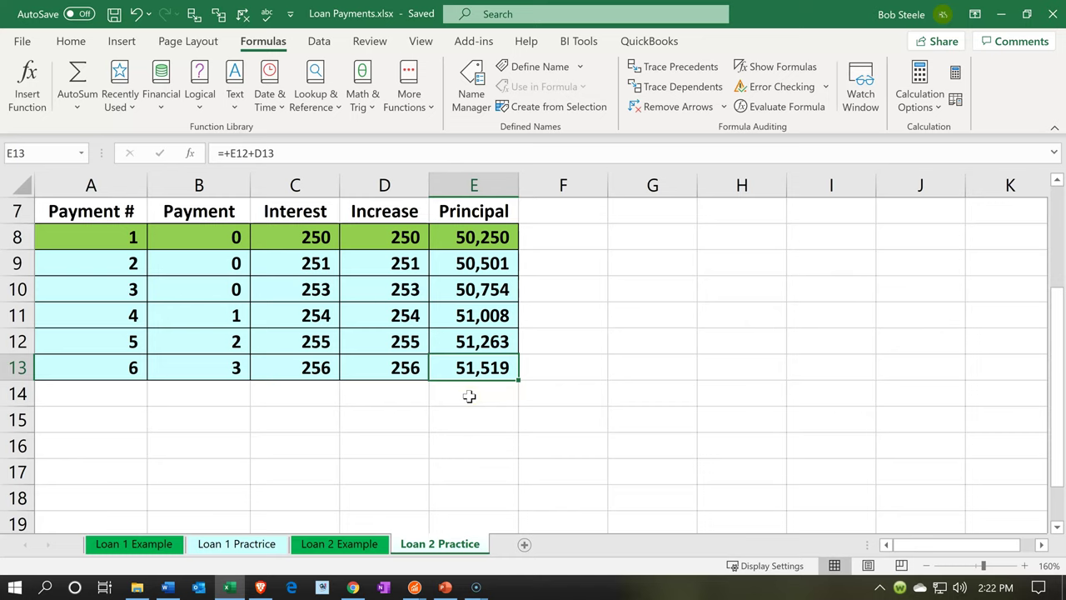
left_click(315, 239)
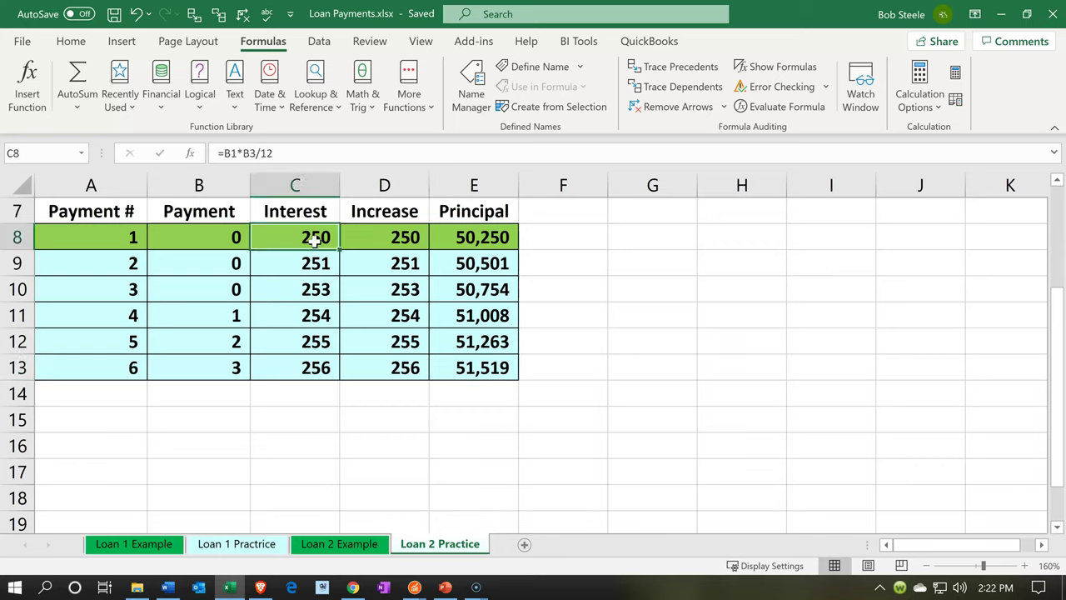
left_click(471, 368)
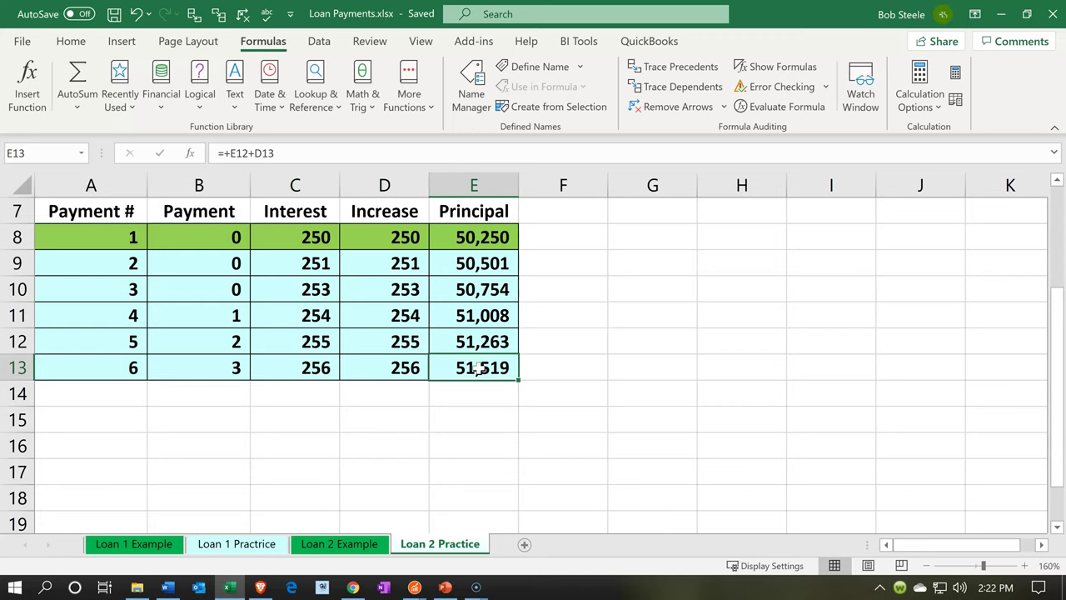
left_click(86, 265)
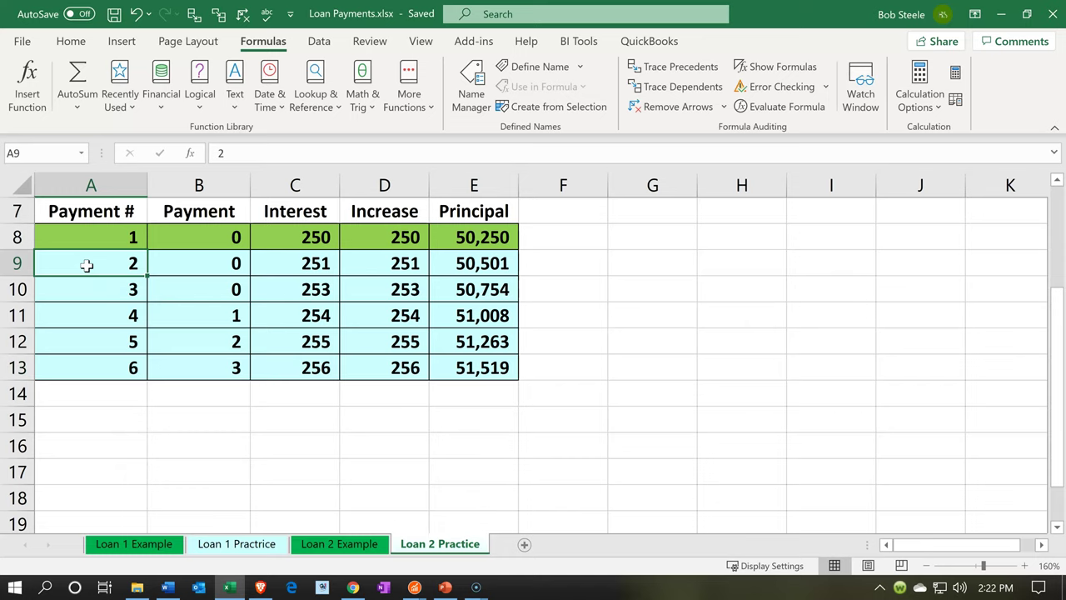
left_click(121, 367)
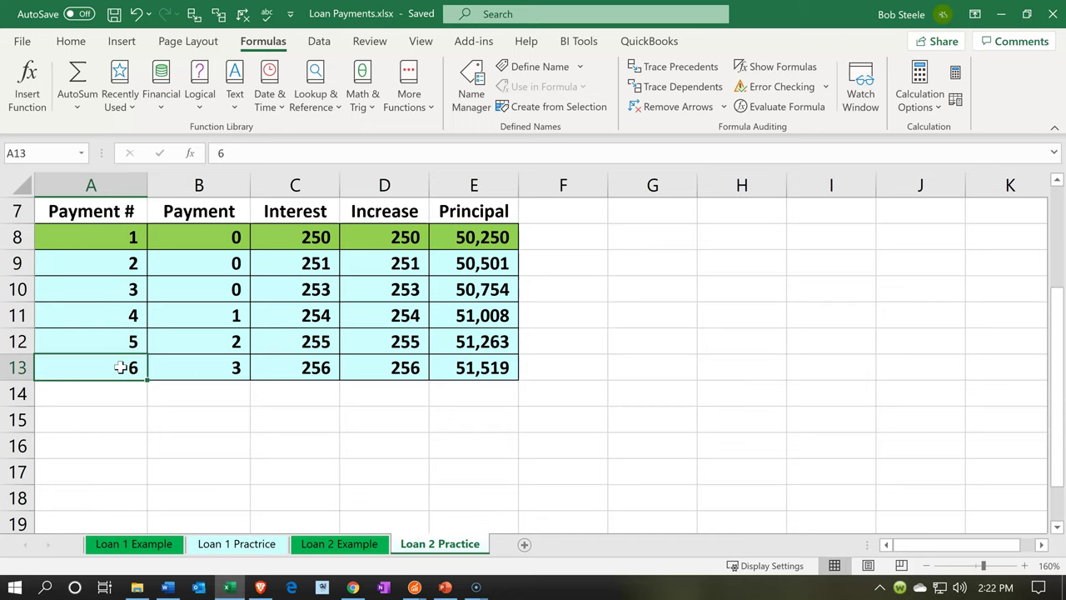
scroll(120, 367, "up", 1)
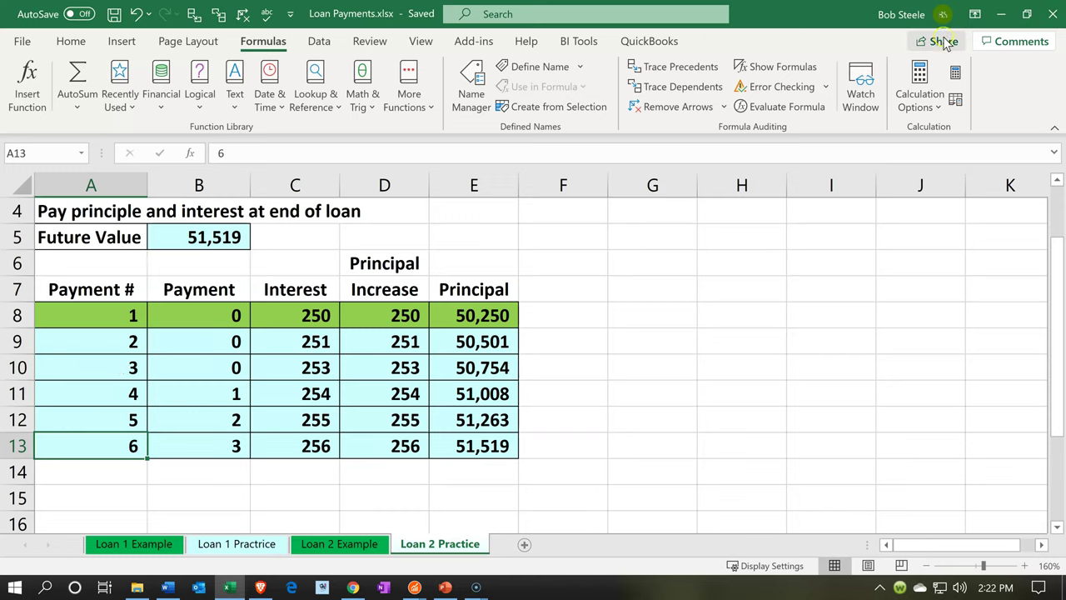
left_click(1007, 12)
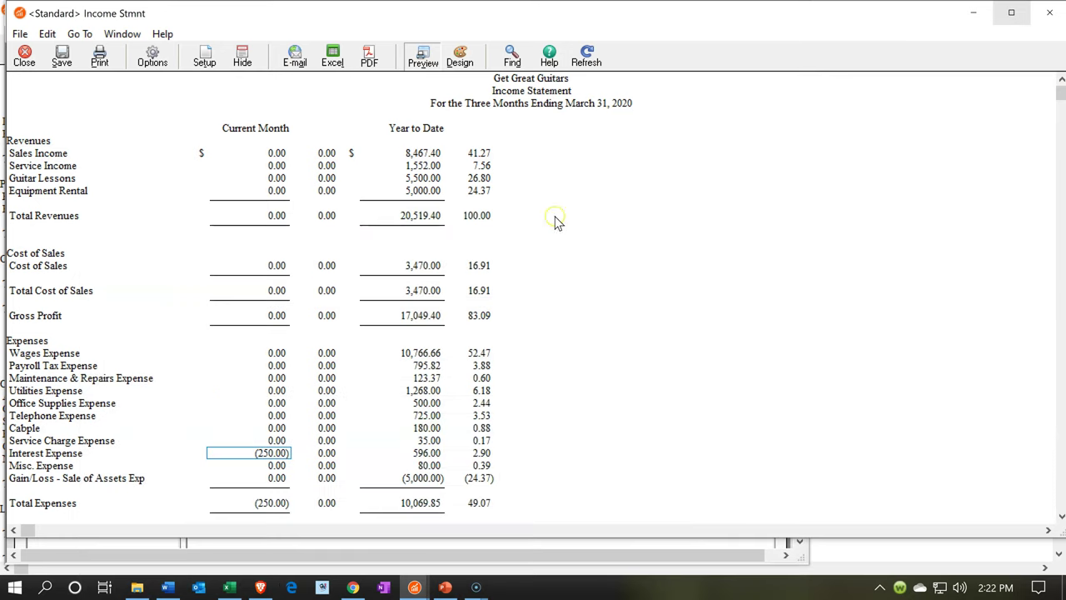